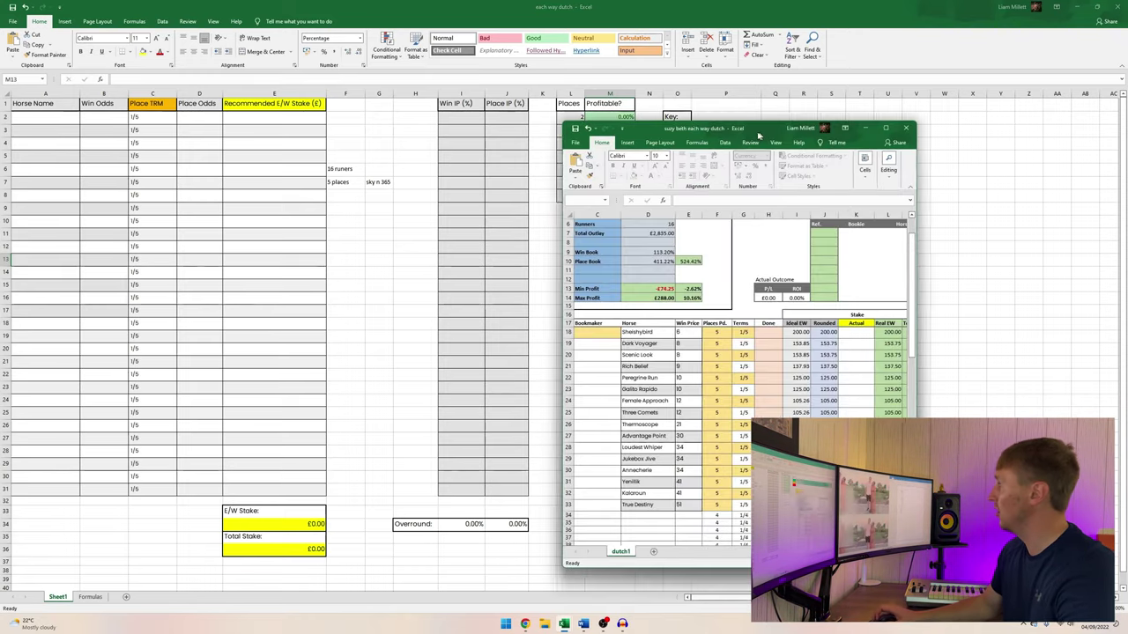
Review the stakes, prices and returns in the Leopardstown 3.00PM dutching workbook, and return to the each way dutch workbook.
scroll(110, 344, up, 2)
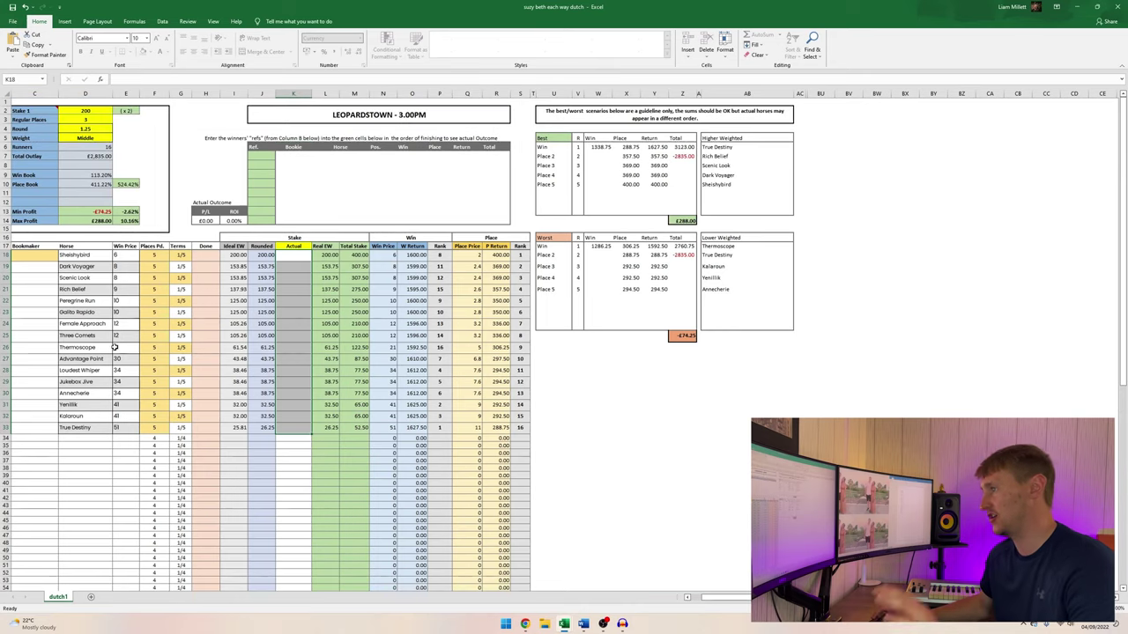
click(302, 266)
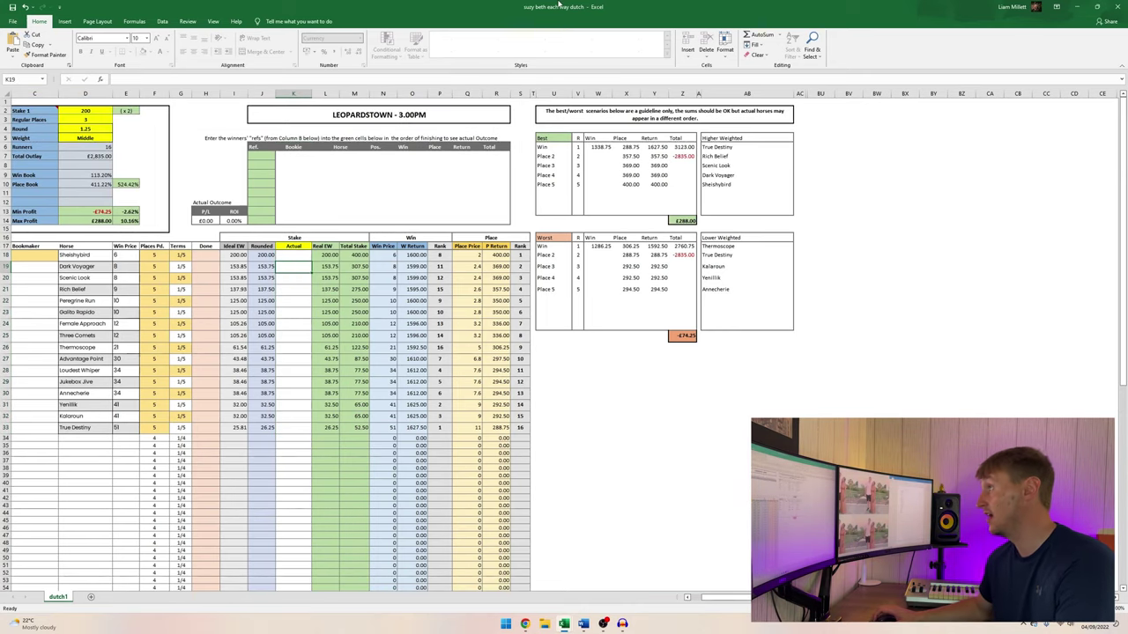
key(alt+Tab)
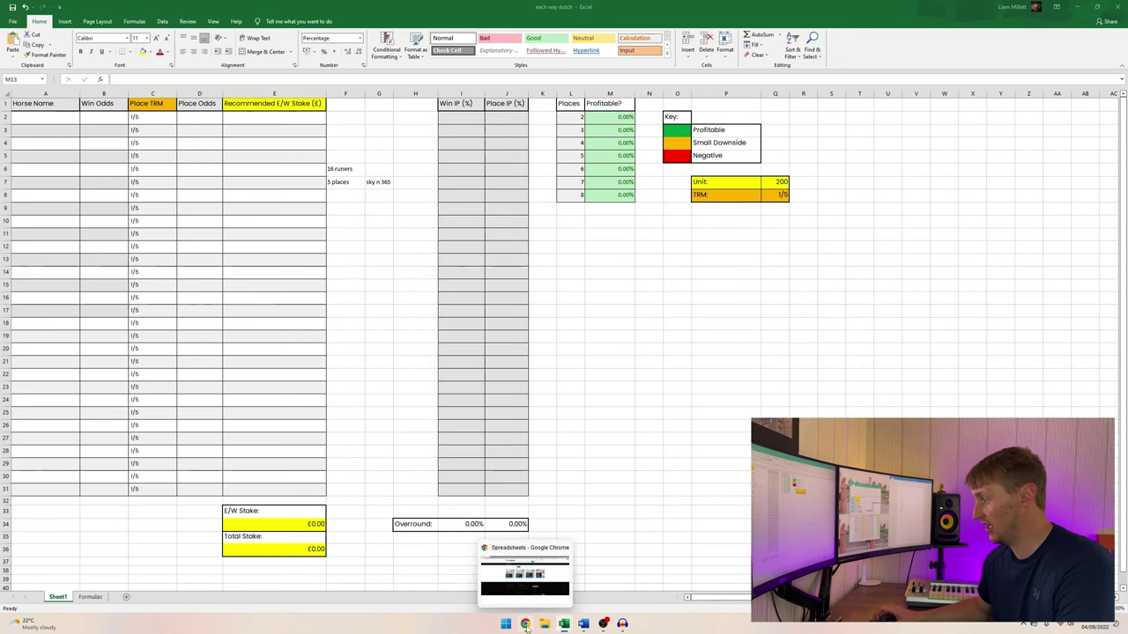
click(526, 625)
mouse_move(661, 70)
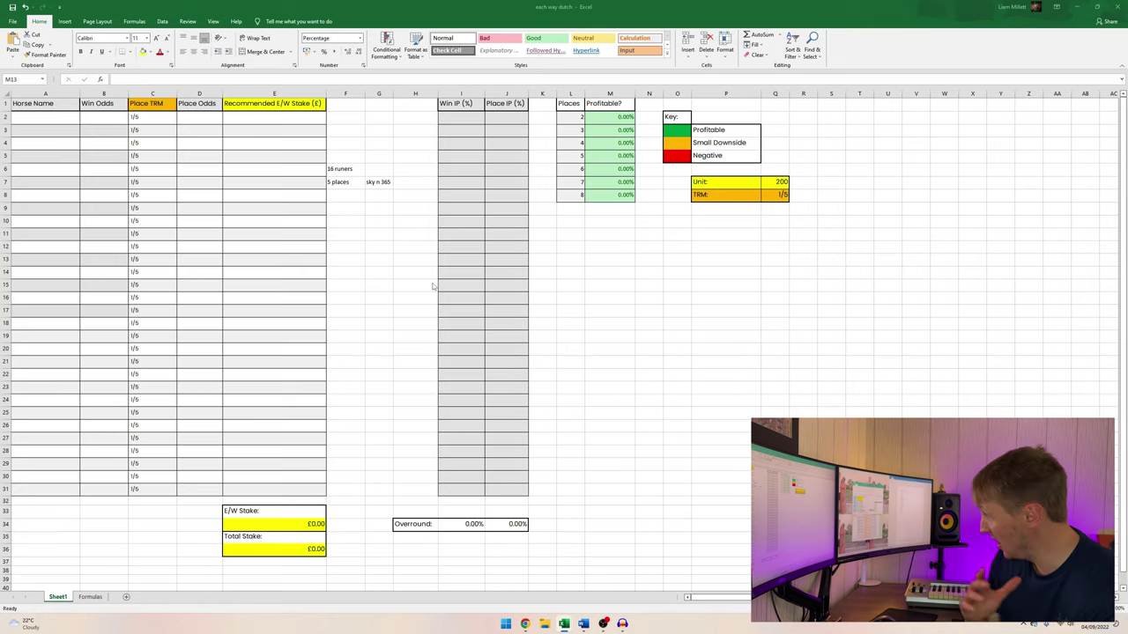
drag(1127, 136, 535, 139)
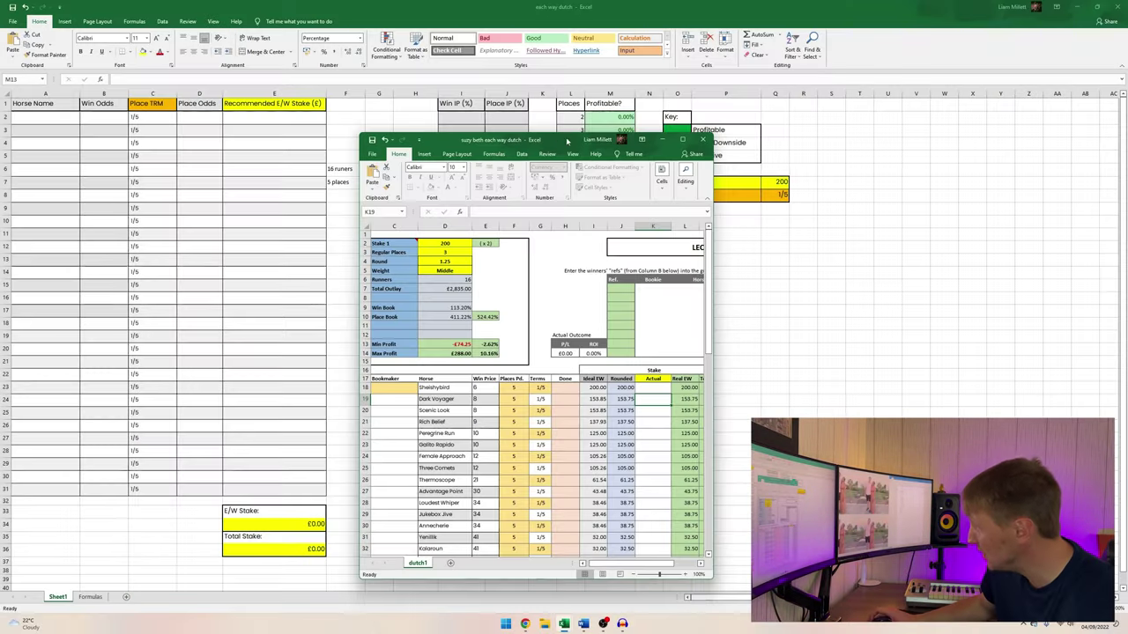
key(alt+Tab)
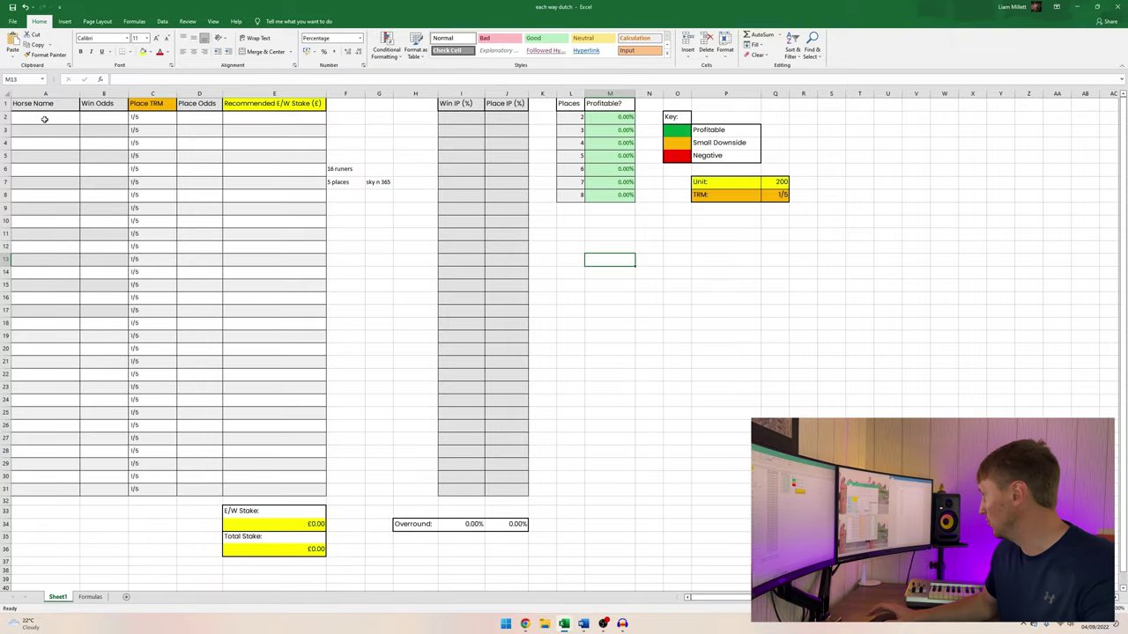
Paste the copied horse names, Sheishybird through True Destiny, into the Horse Name column from A2, matching the destination formatting.
click(55, 119)
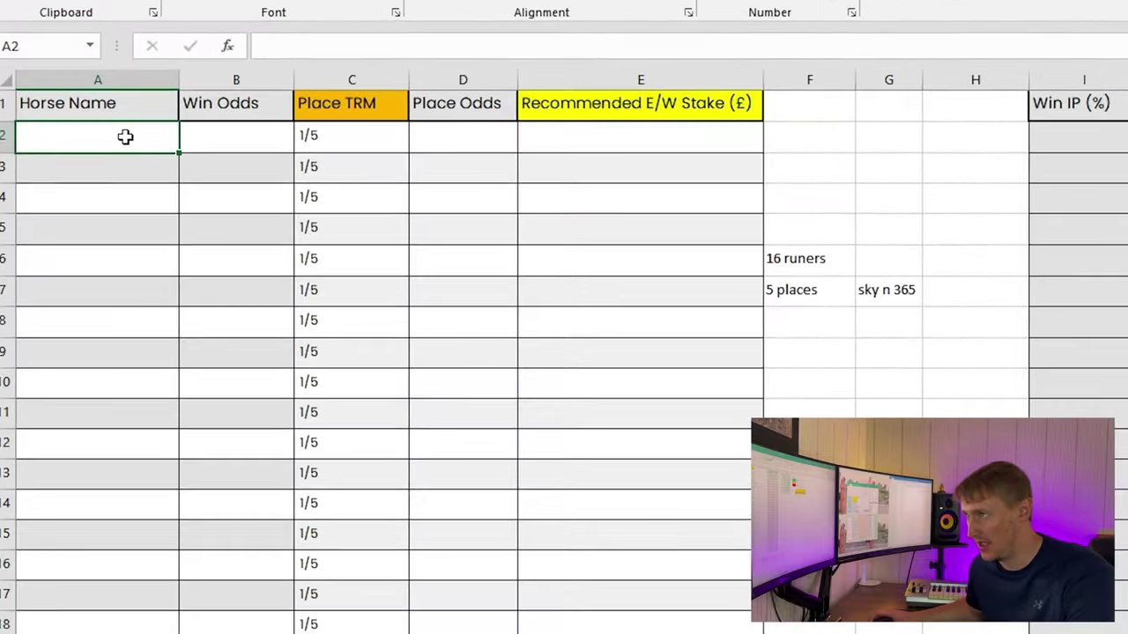
drag(125, 134, 99, 632)
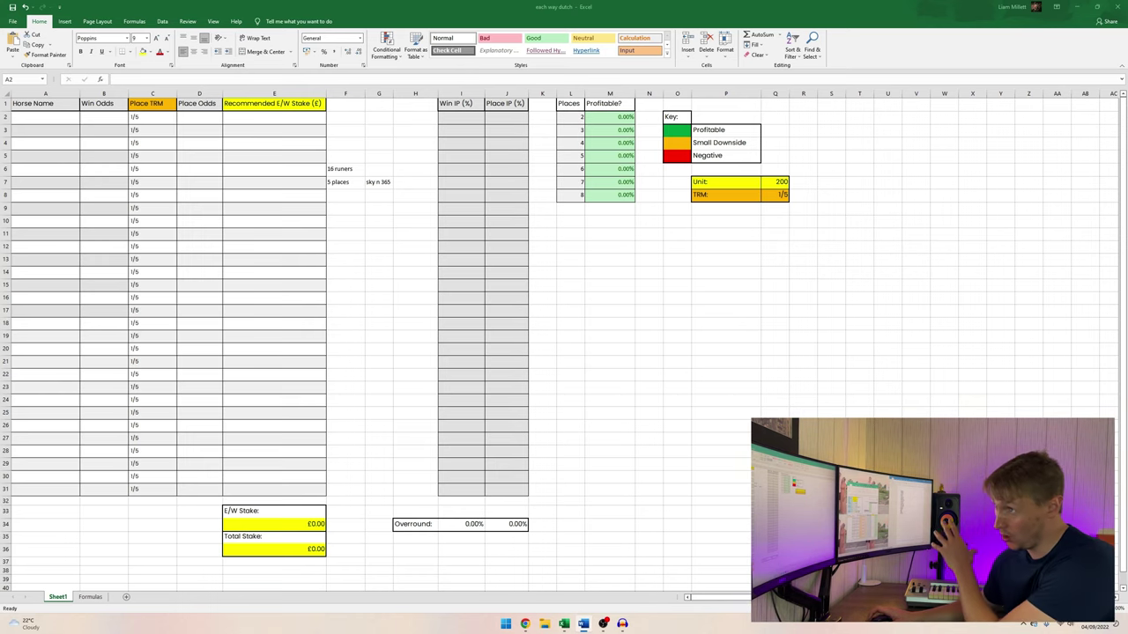
click(41, 120)
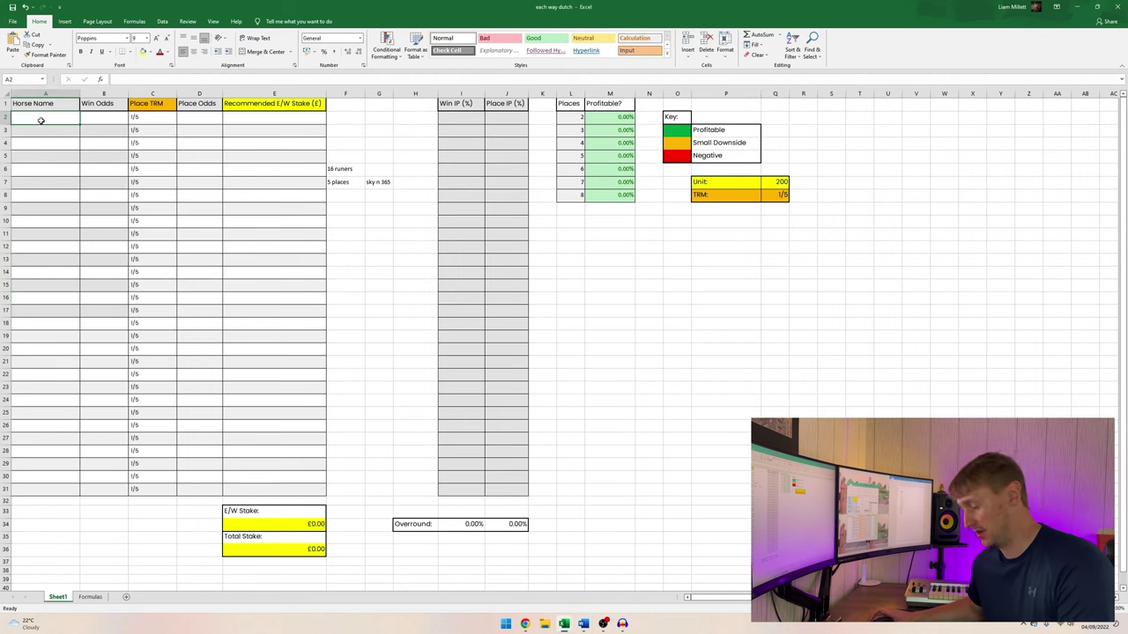
text(Sheishybird Dark Voyager Scenic Look Rich Belief Peregrine Run Galito Rapido Female Approach Three Comets Thermoscope Advantage Point Loudest Whiper Jukebox Jive Annecherie Yenillik Kalaroun True Destiny)
click(97, 325)
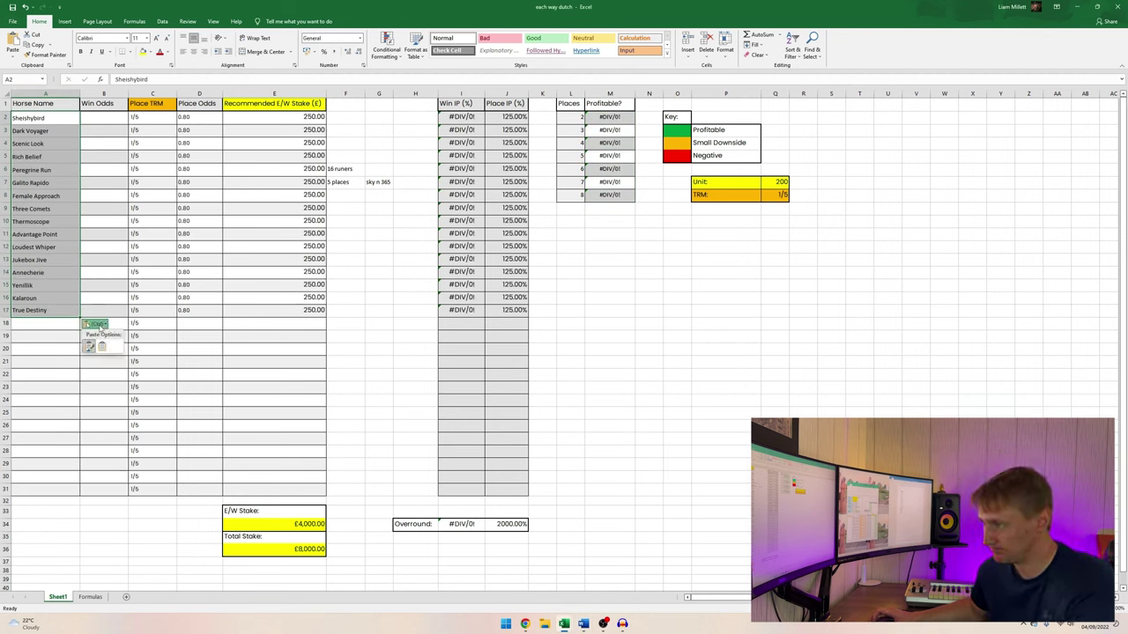
click(101, 347)
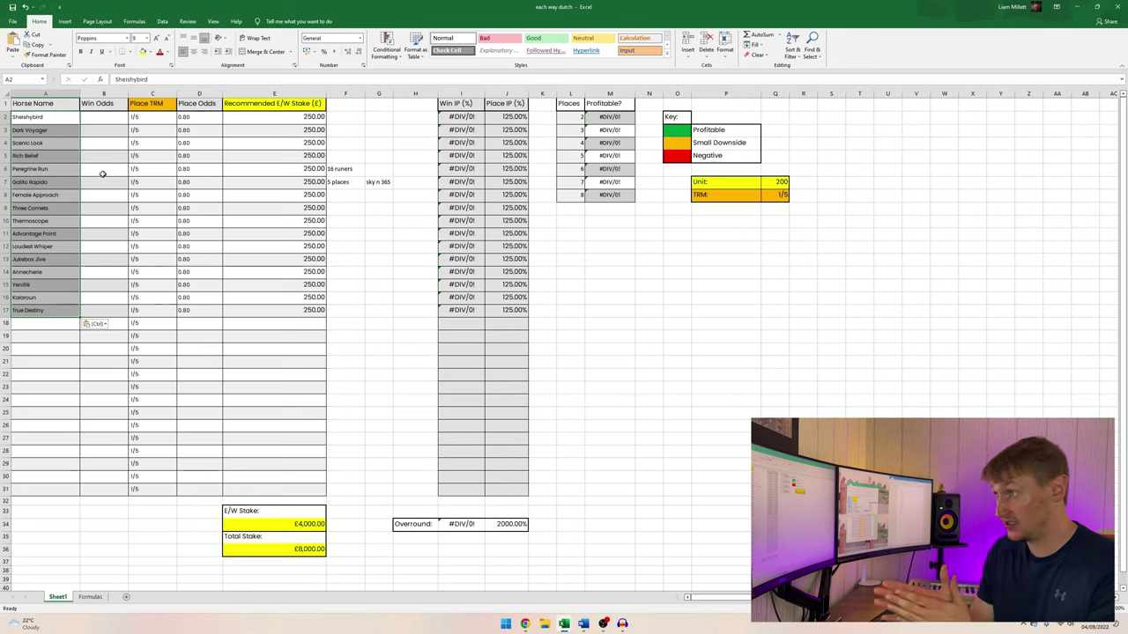
click(104, 115)
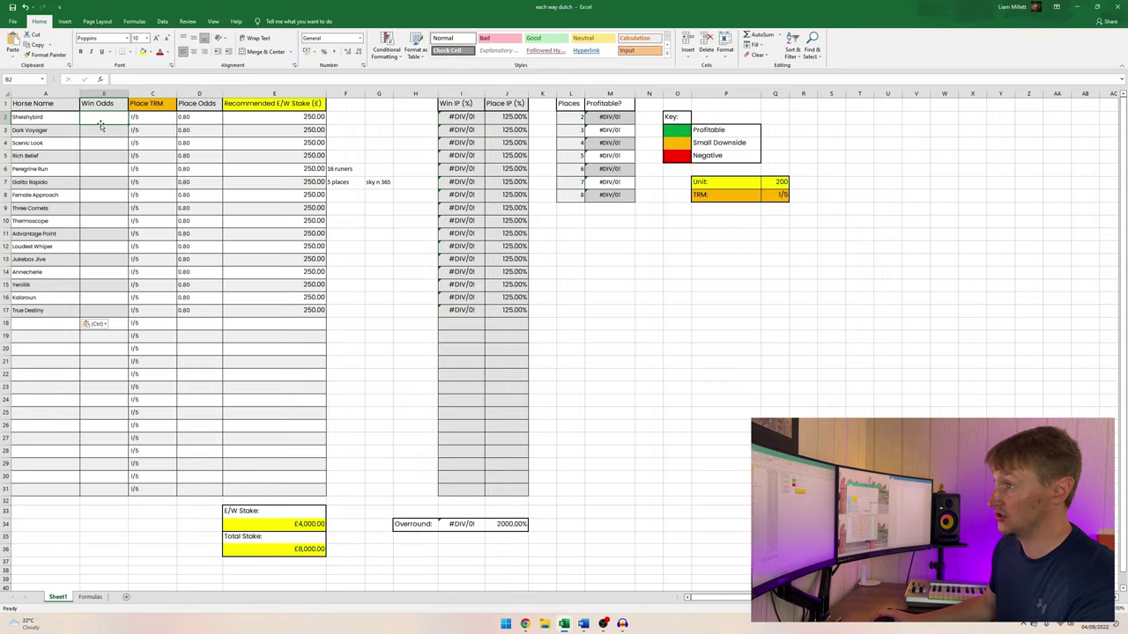
click(62, 116)
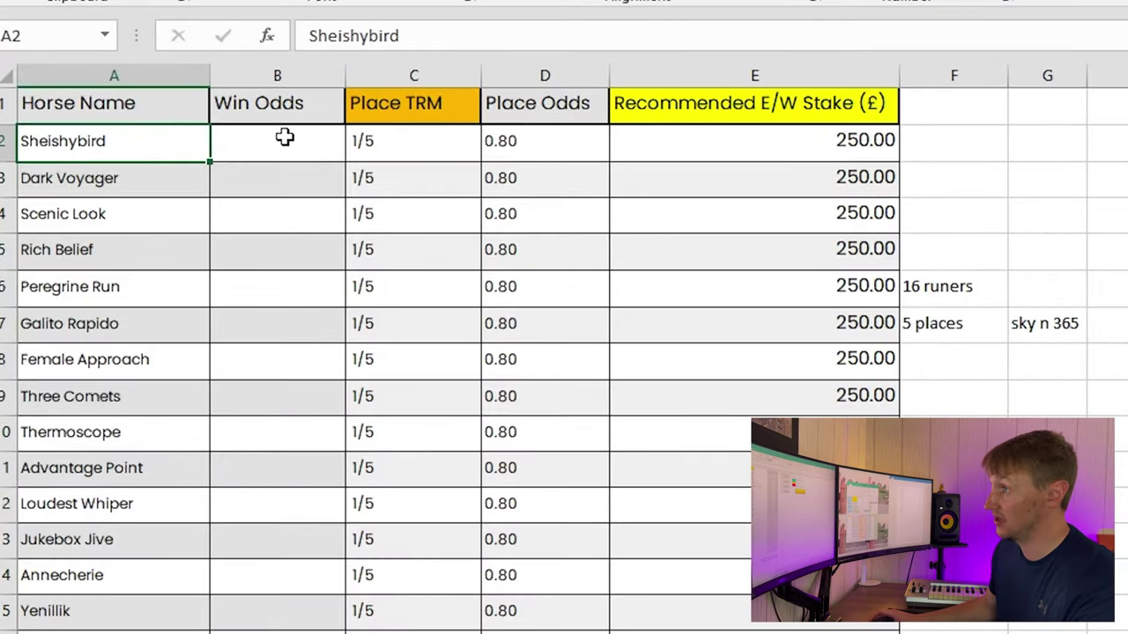
click(106, 117)
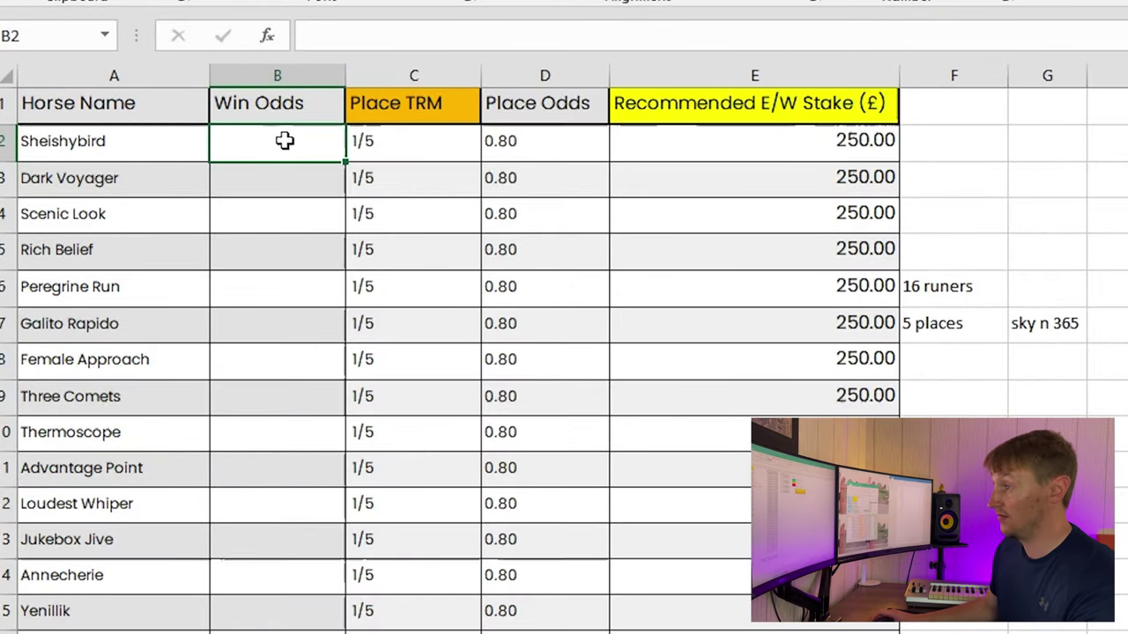
click(180, 181)
click(267, 186)
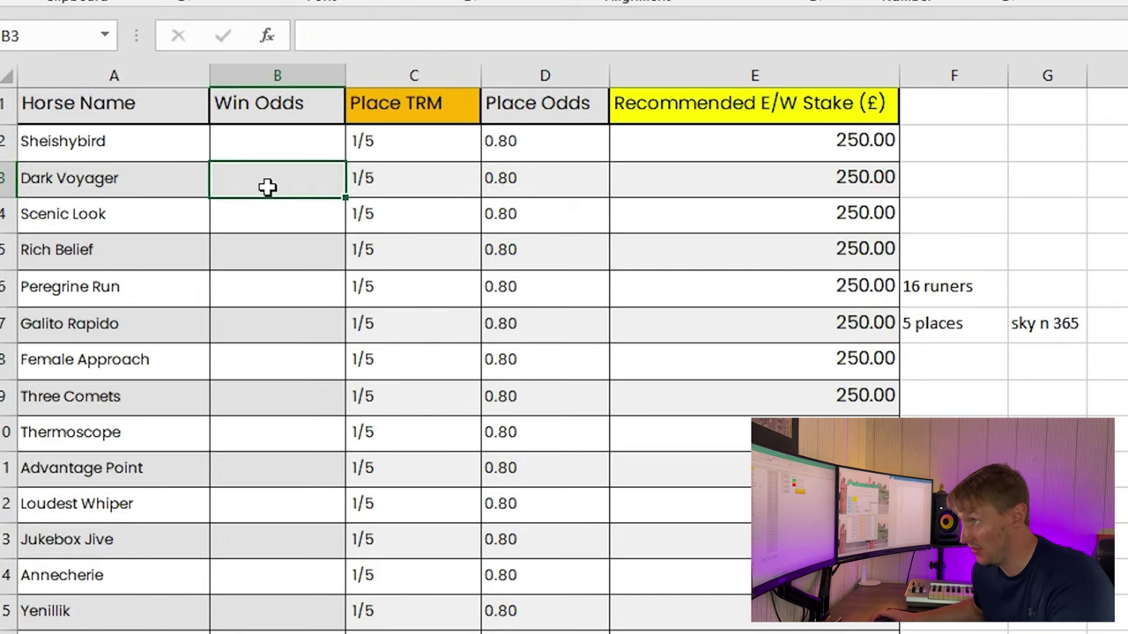
click(139, 209)
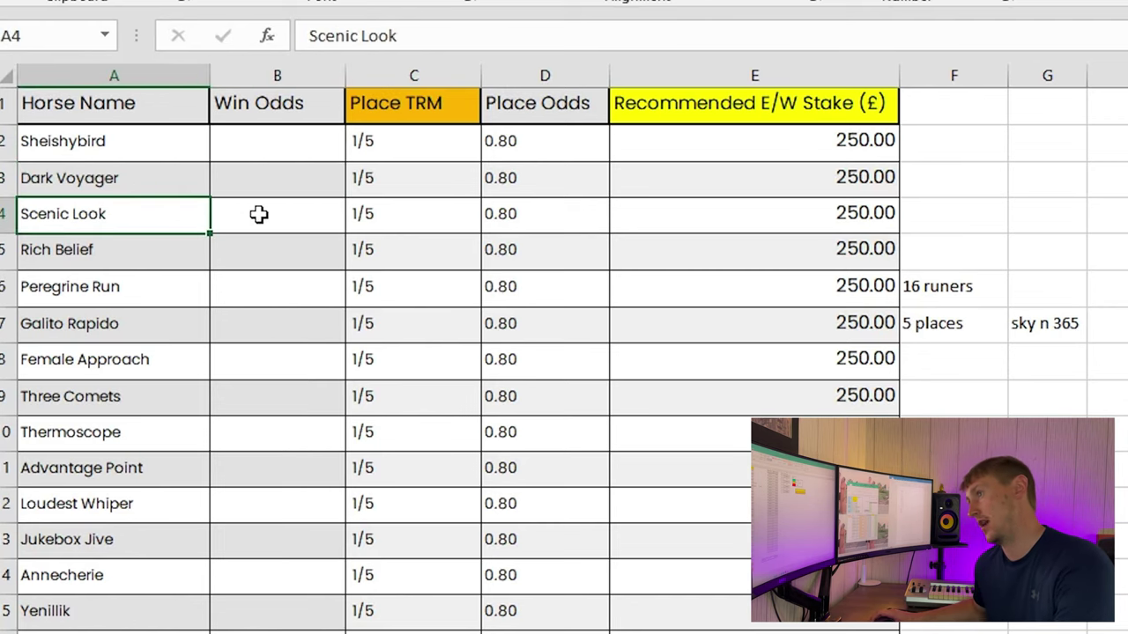
click(259, 214)
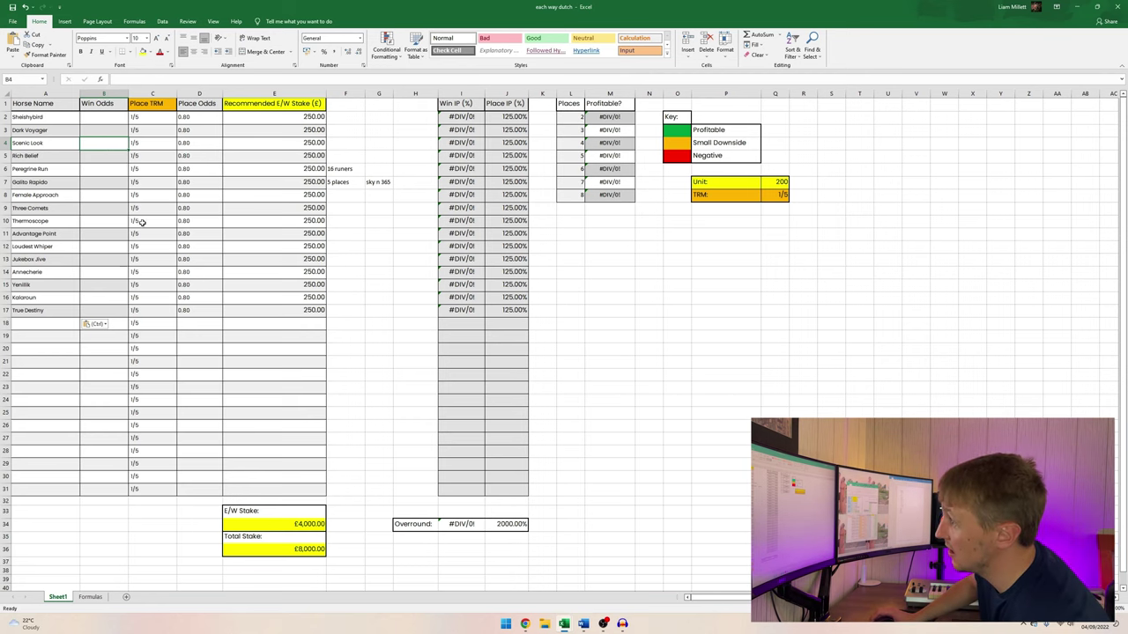
Paste the copied win odds, 6 for Sheishybird through 51 for True Destiny, into the Win Odds column from B2, matching the destination formatting.
click(107, 115)
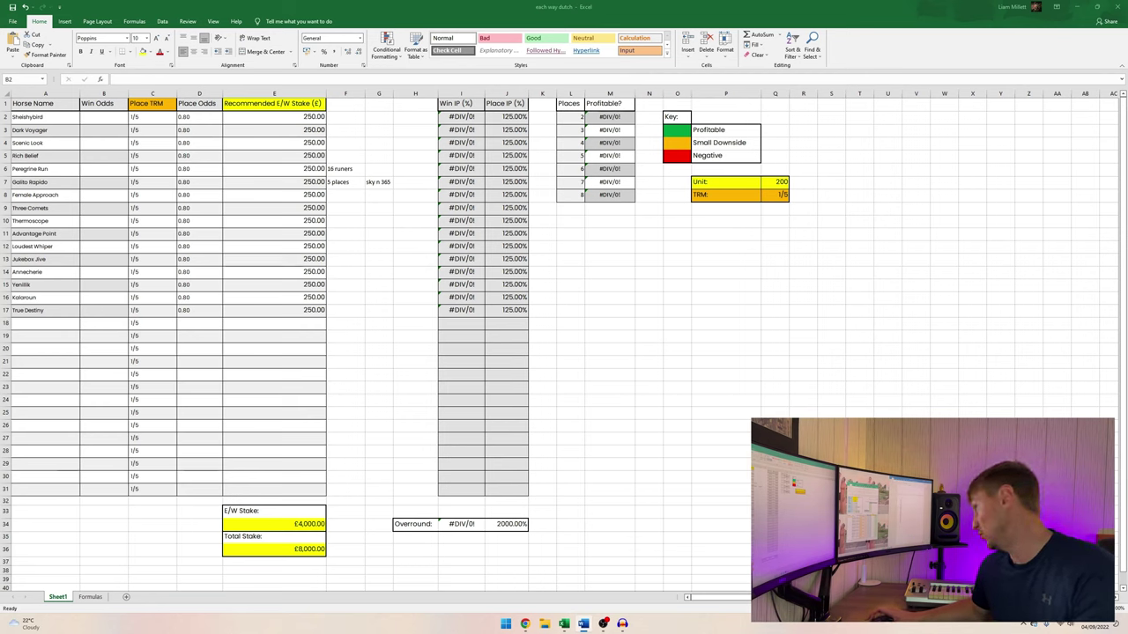
click(98, 118)
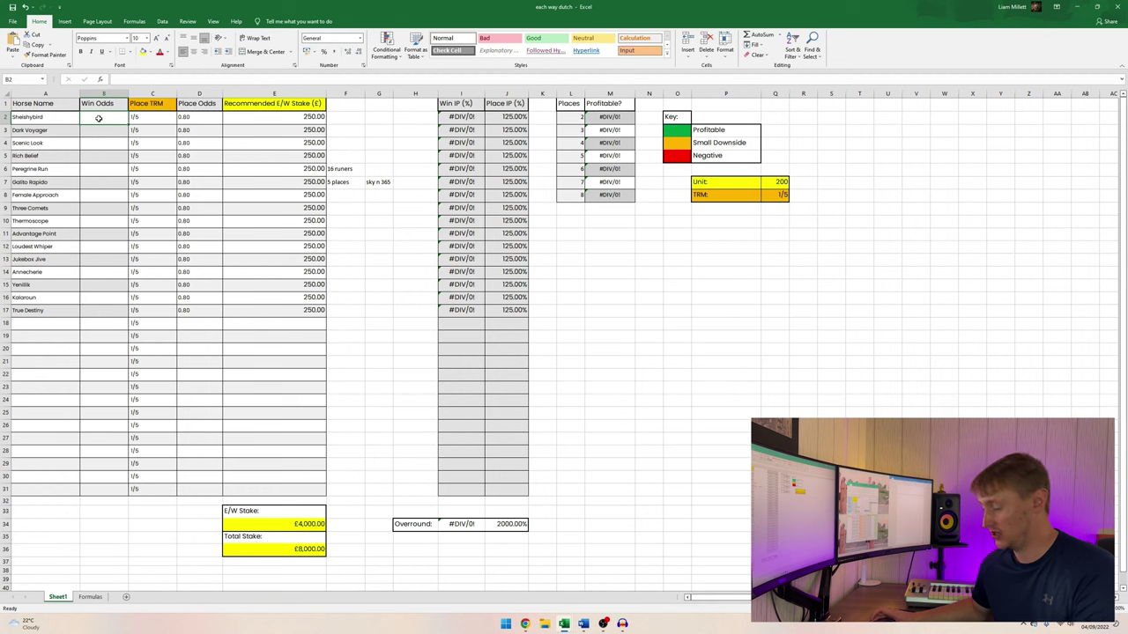
key(ctrl+v)
click(140, 324)
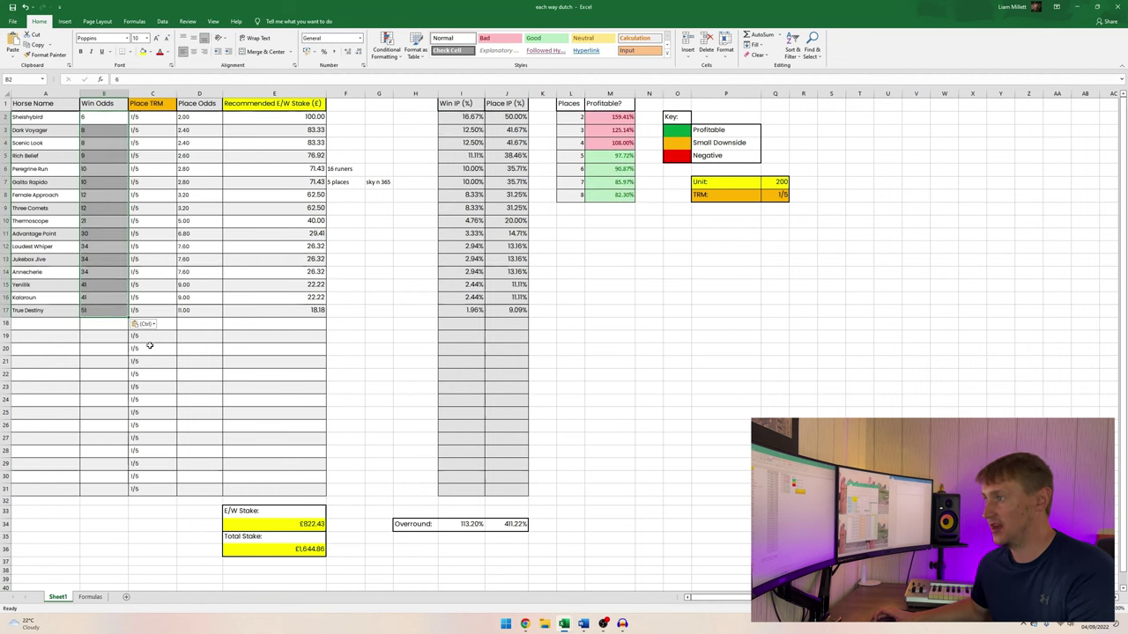
click(150, 343)
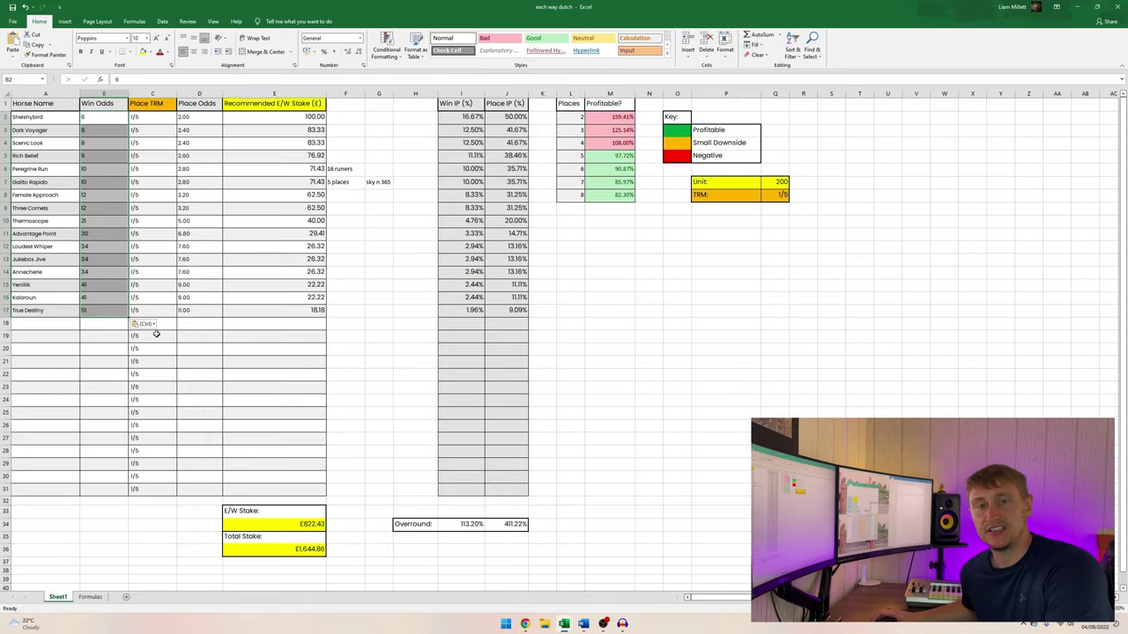
Examine the horse names, win odds and Place TRM column, and the TRM setting below the Unit cell.
key(Left)
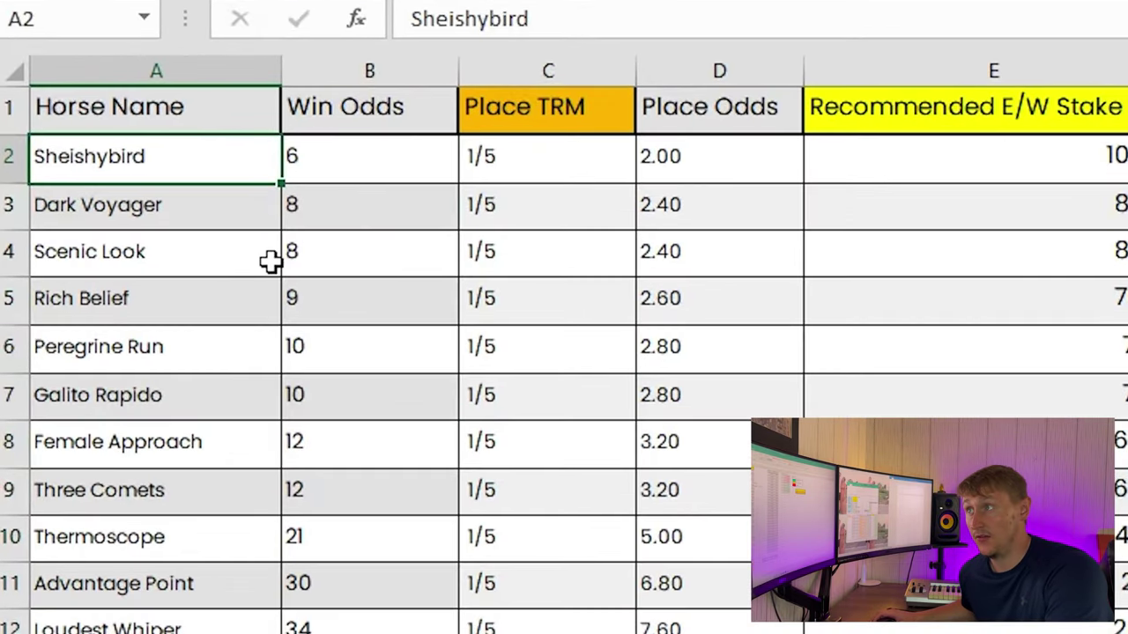
drag(332, 162, 352, 632)
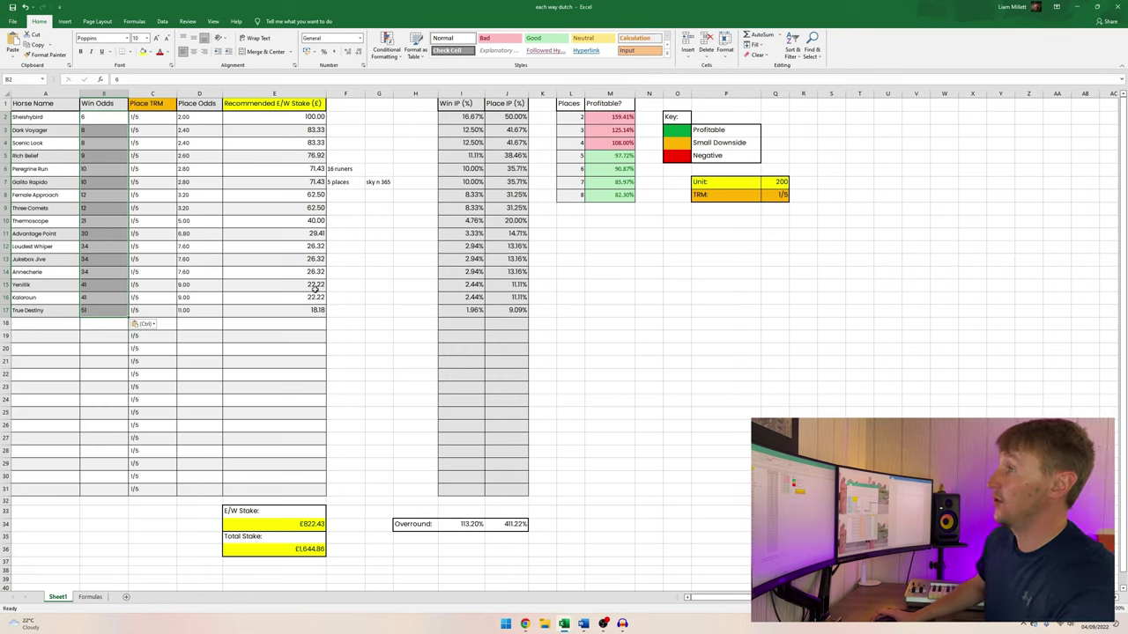
click(152, 248)
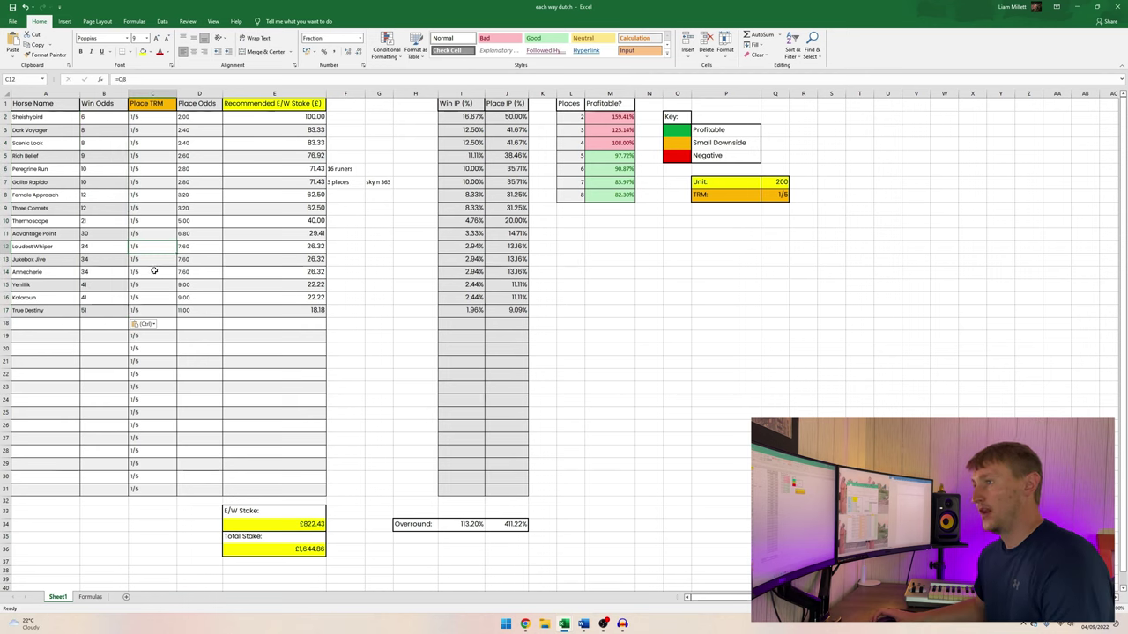
click(55, 120)
click(91, 117)
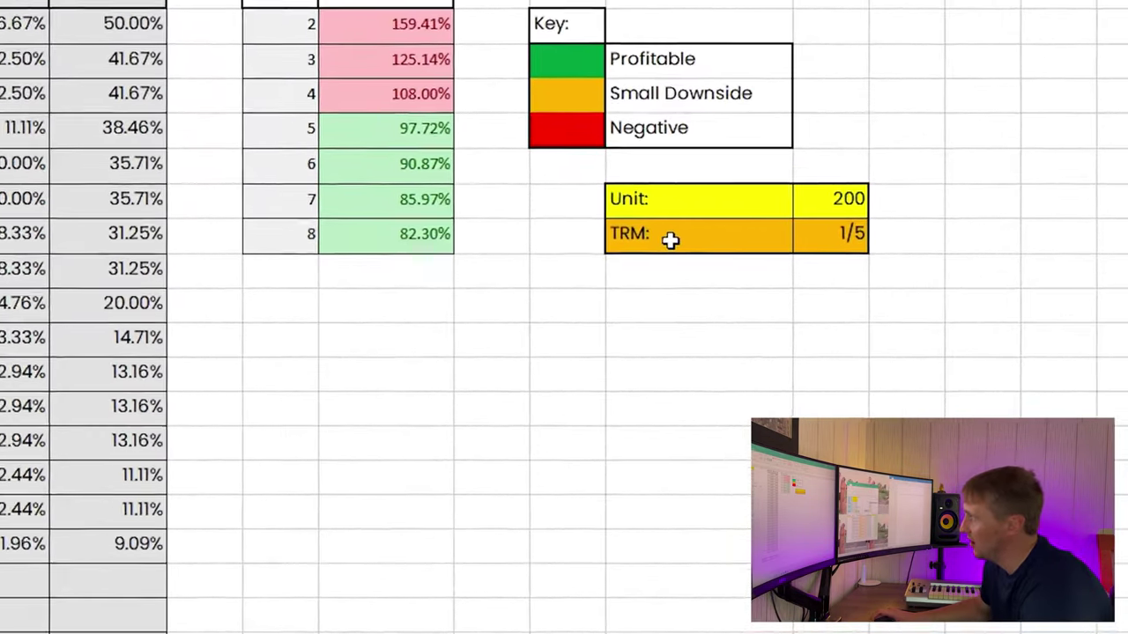
click(691, 199)
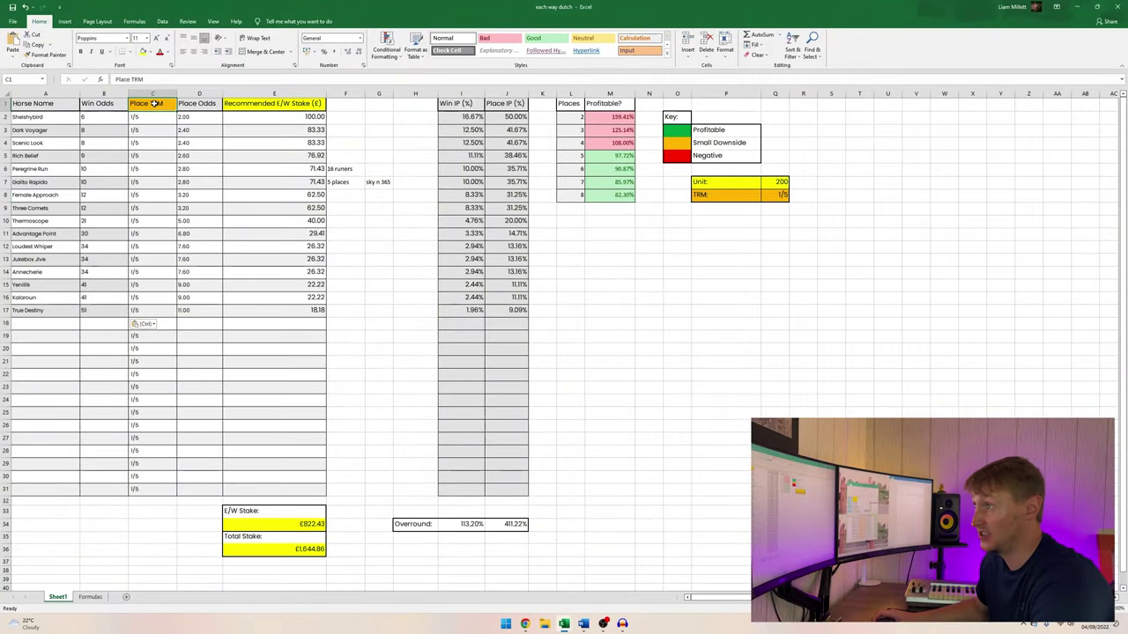
drag(153, 104, 160, 479)
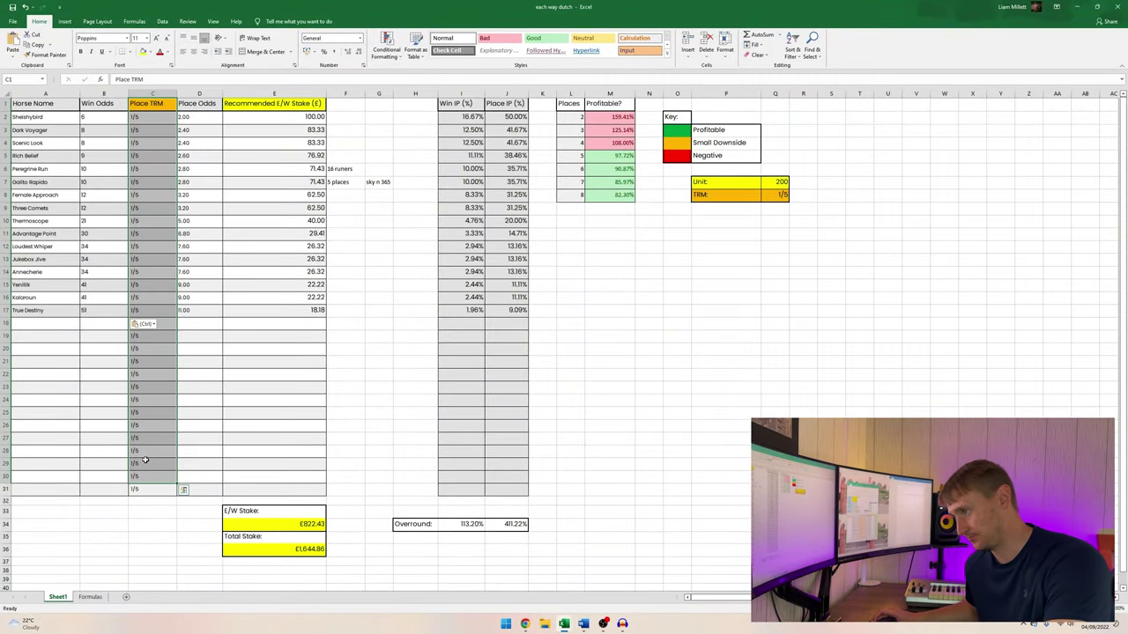
click(144, 461)
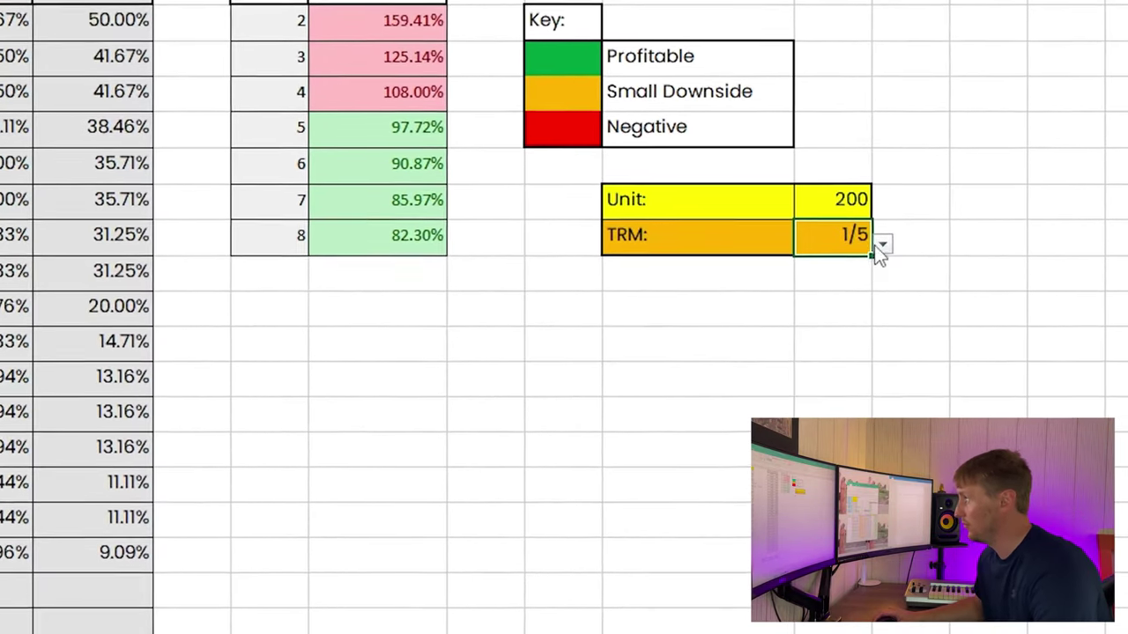
Set the TRM value to 1/4 and check the Place Odds and Place TRM columns.
click(882, 245)
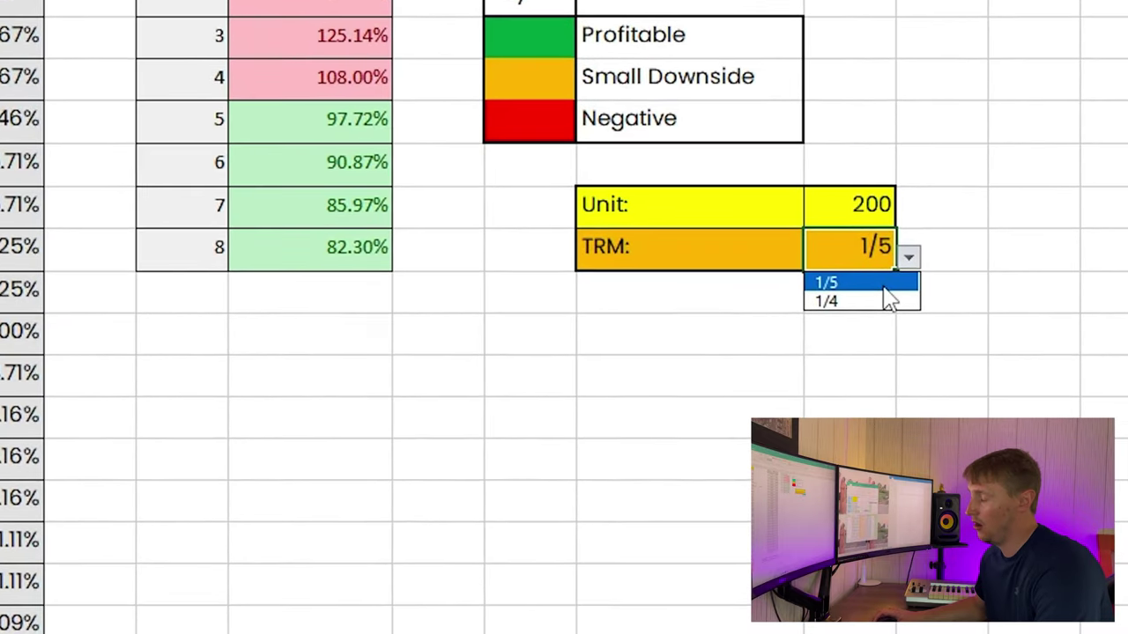
click(903, 302)
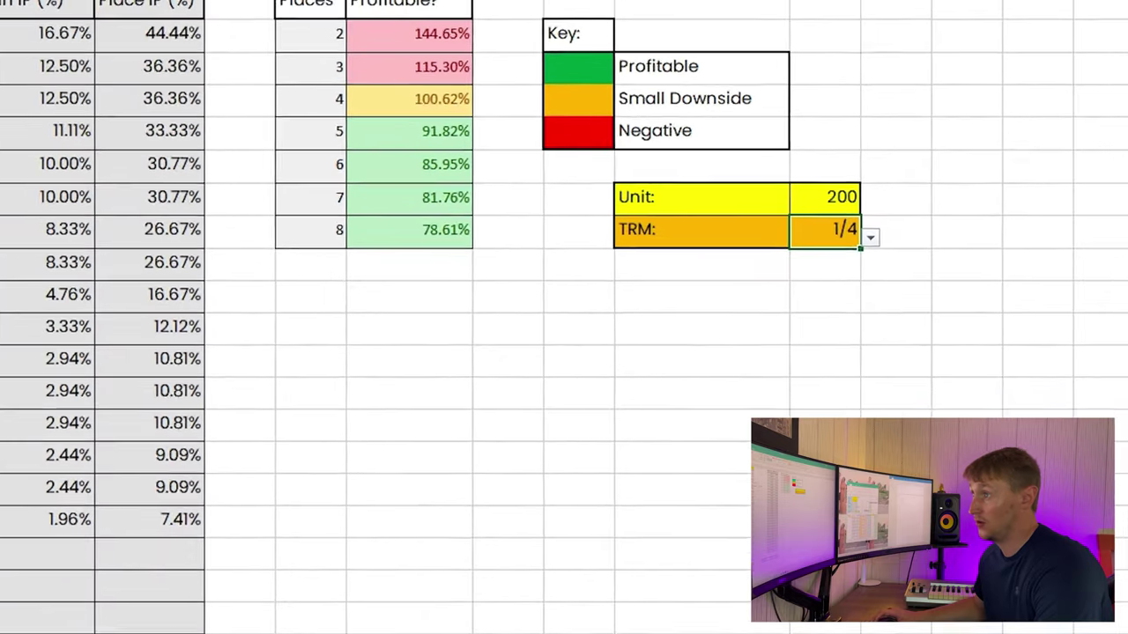
drag(199, 117, 212, 307)
drag(154, 103, 157, 312)
Set the TRM value in Q8 back to 1/5.
click(781, 195)
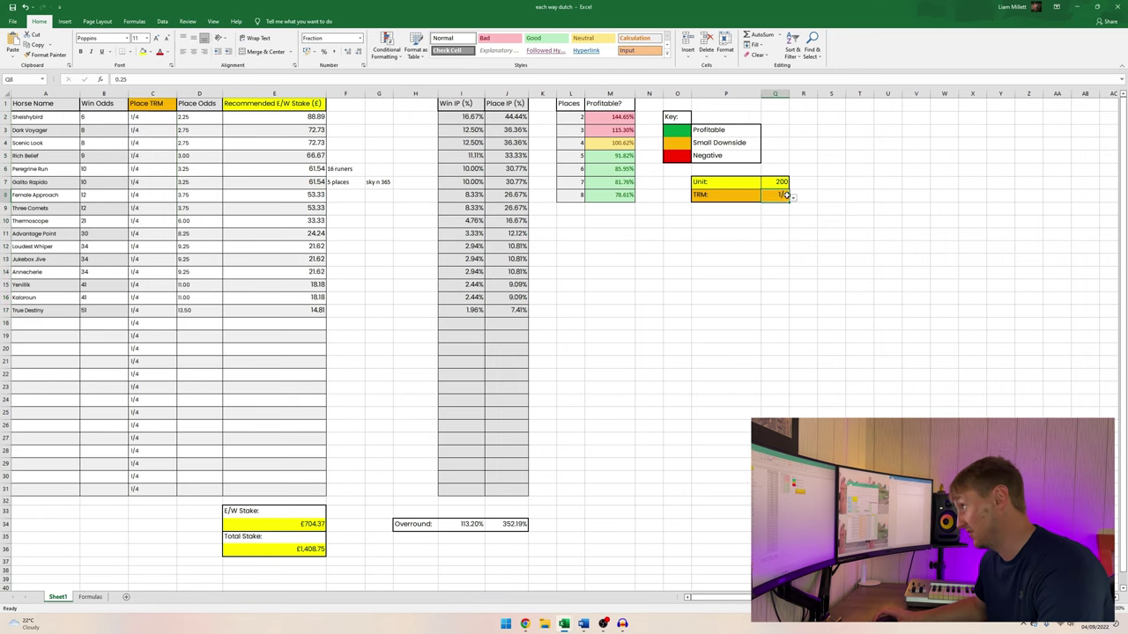
click(793, 199)
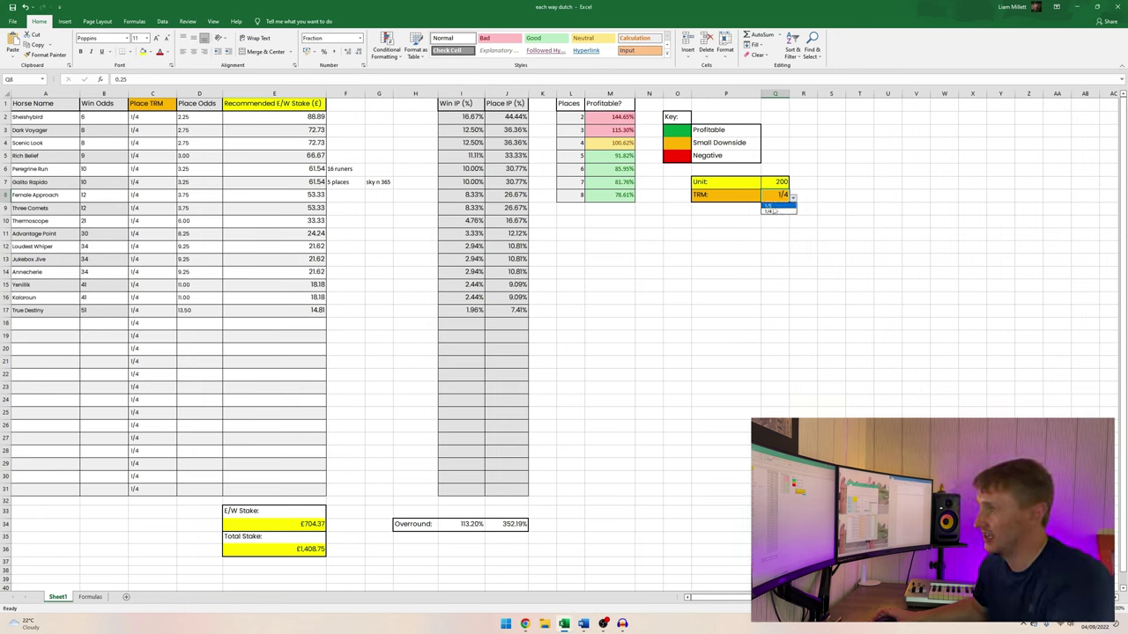
click(775, 208)
Examine the Place Odds formula in D2 and the Places and Profitable? table.
click(208, 121)
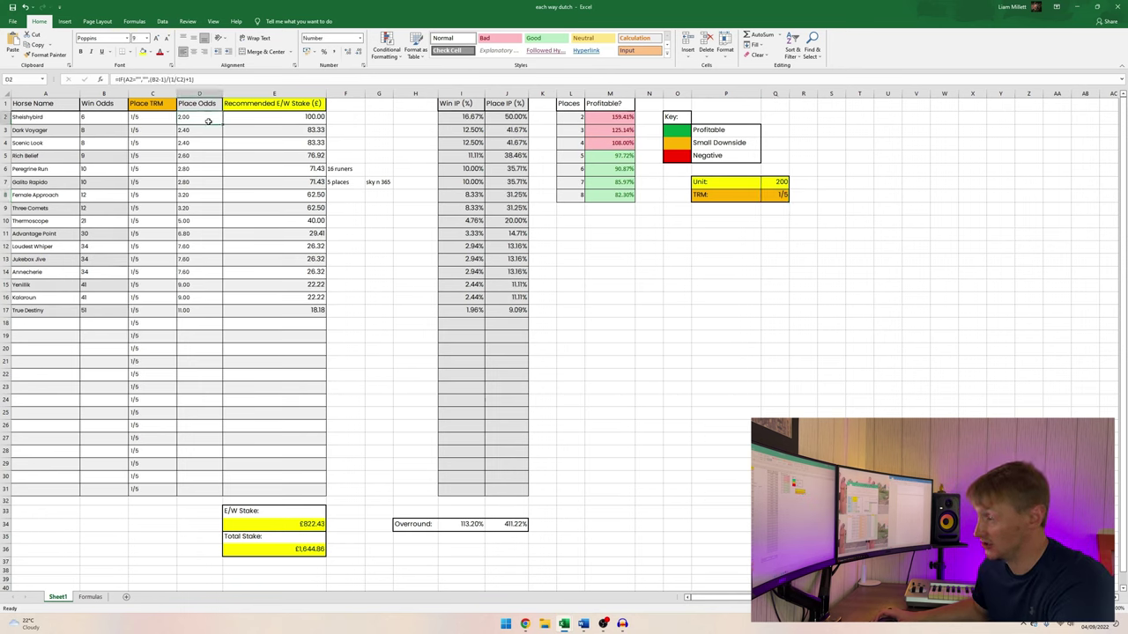
click(201, 346)
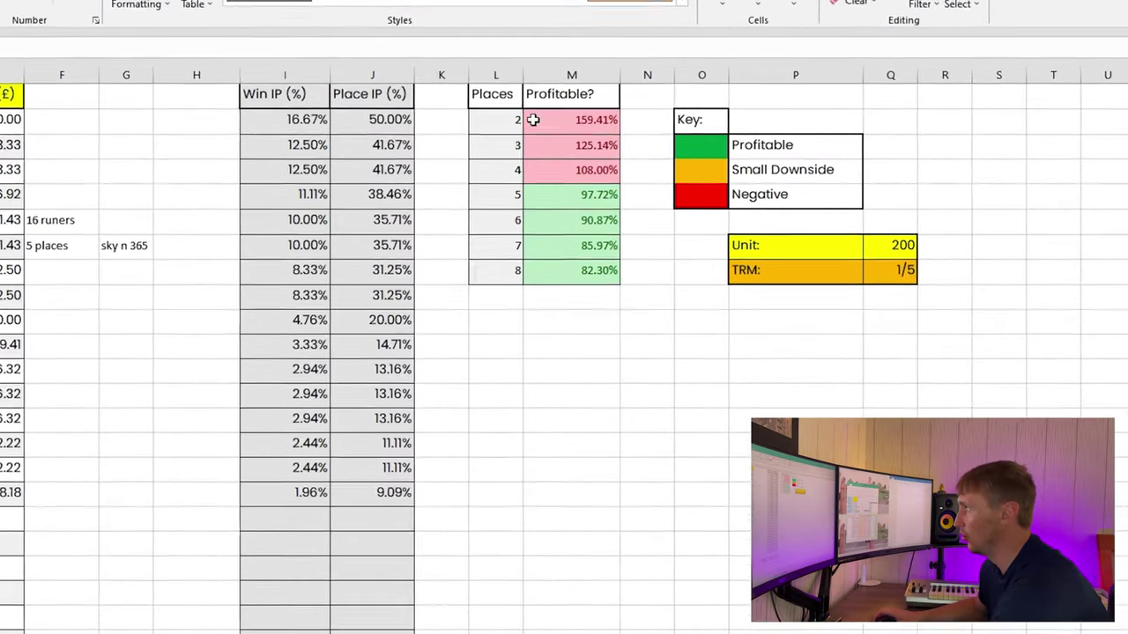
drag(486, 98, 593, 282)
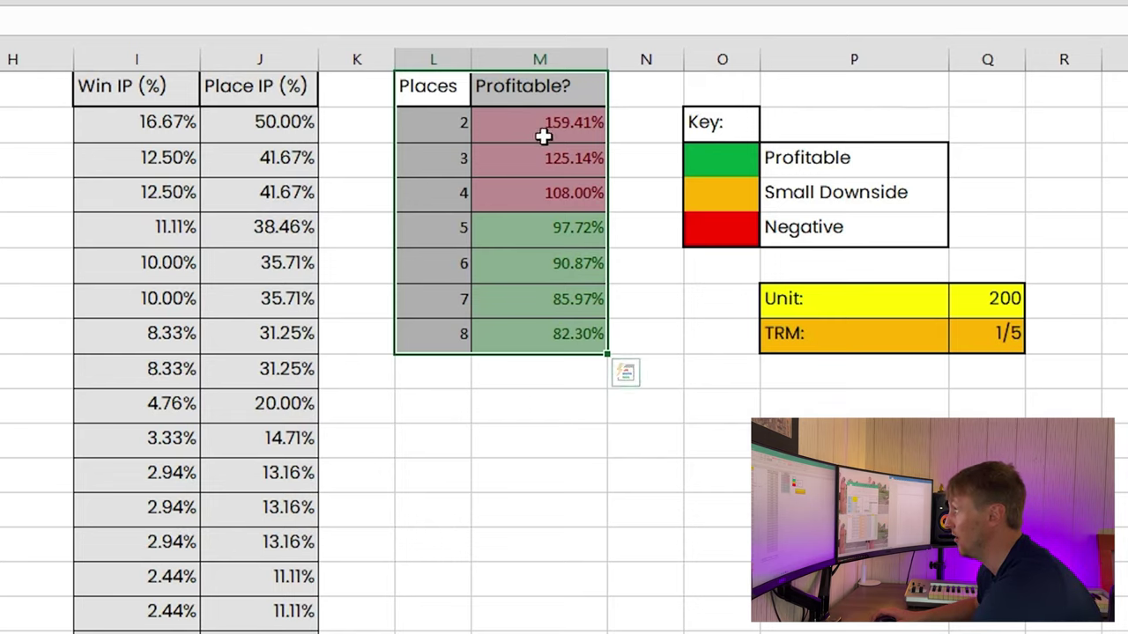
Examine the colour key for the Profitable, Small Downside and Negative categories.
click(713, 167)
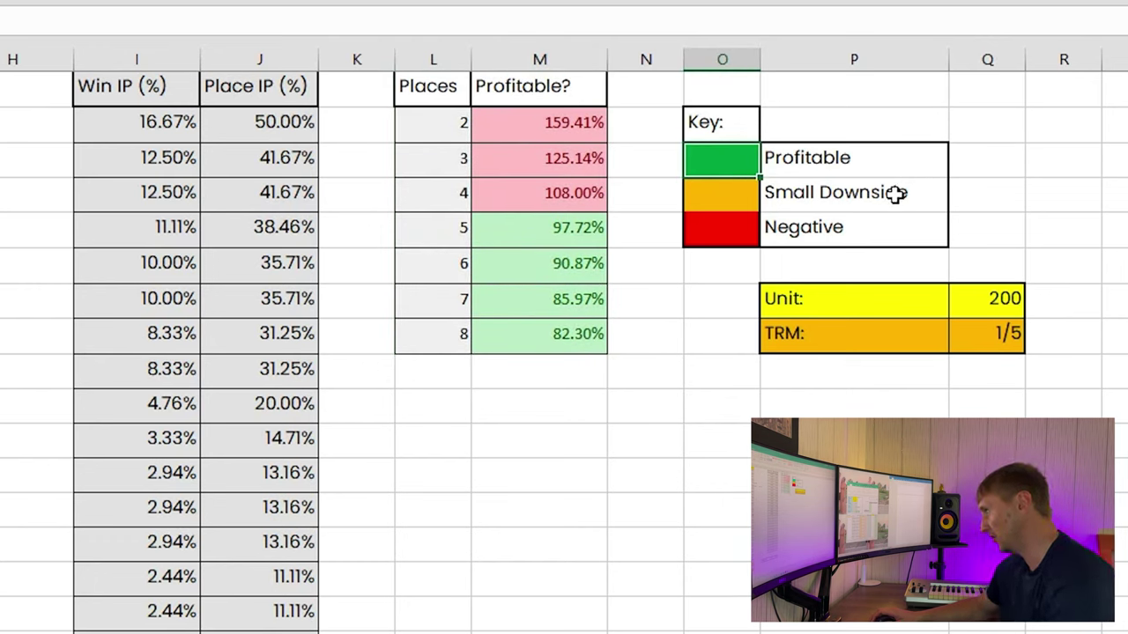
click(720, 196)
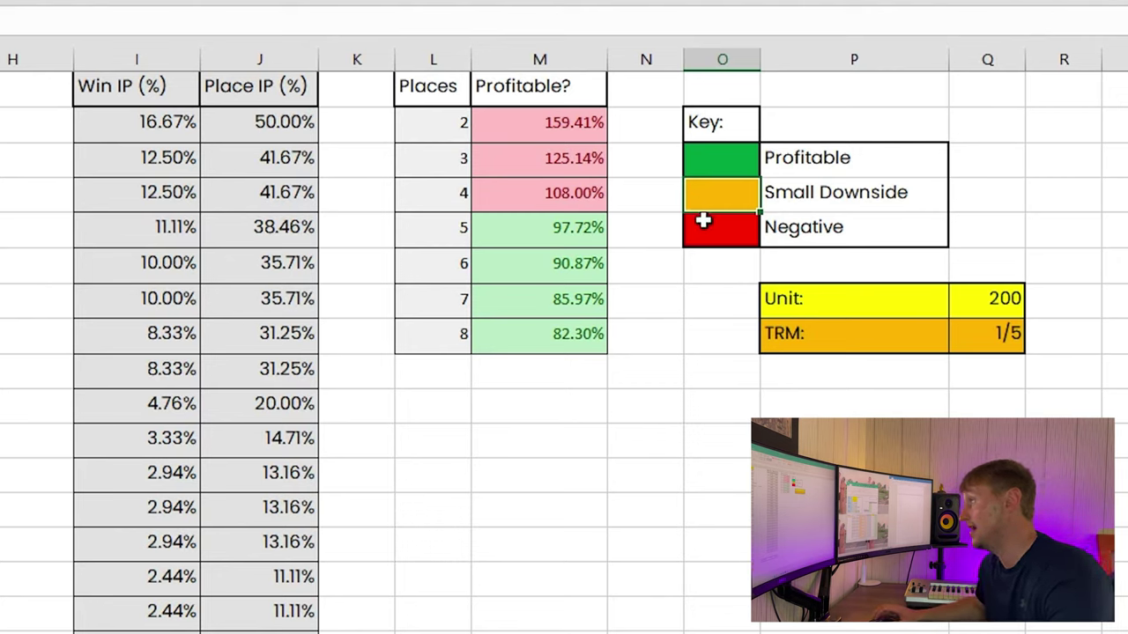
click(701, 226)
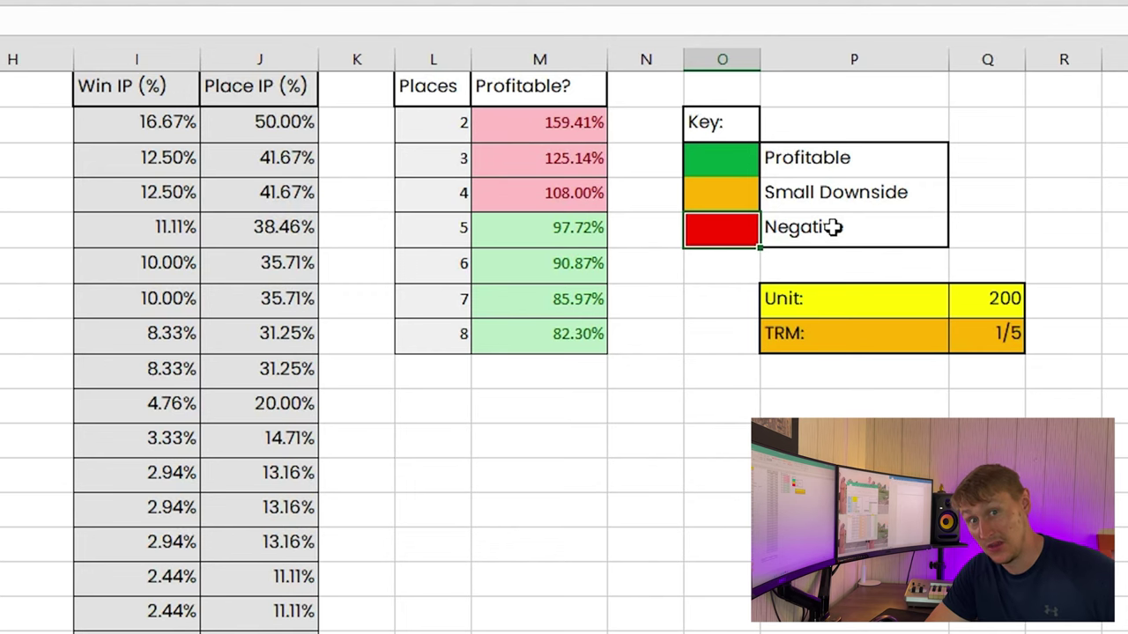
click(849, 158)
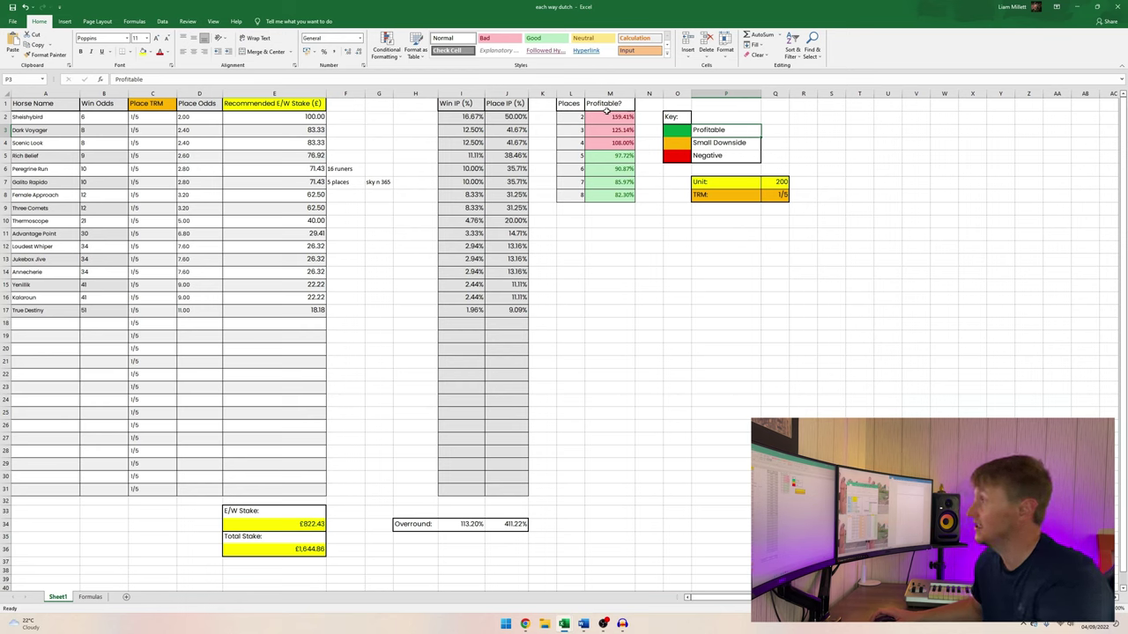
Examine the Places column and compare the five-place profitability in M5 with the race's 5 places note and the colour key.
drag(580, 104, 580, 192)
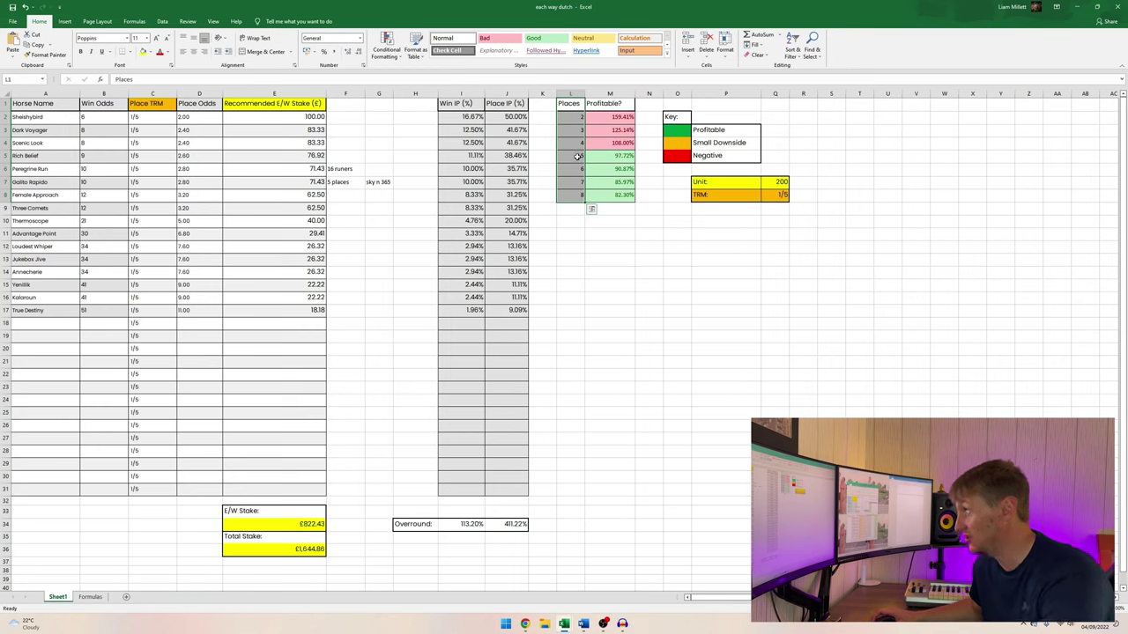
click(572, 155)
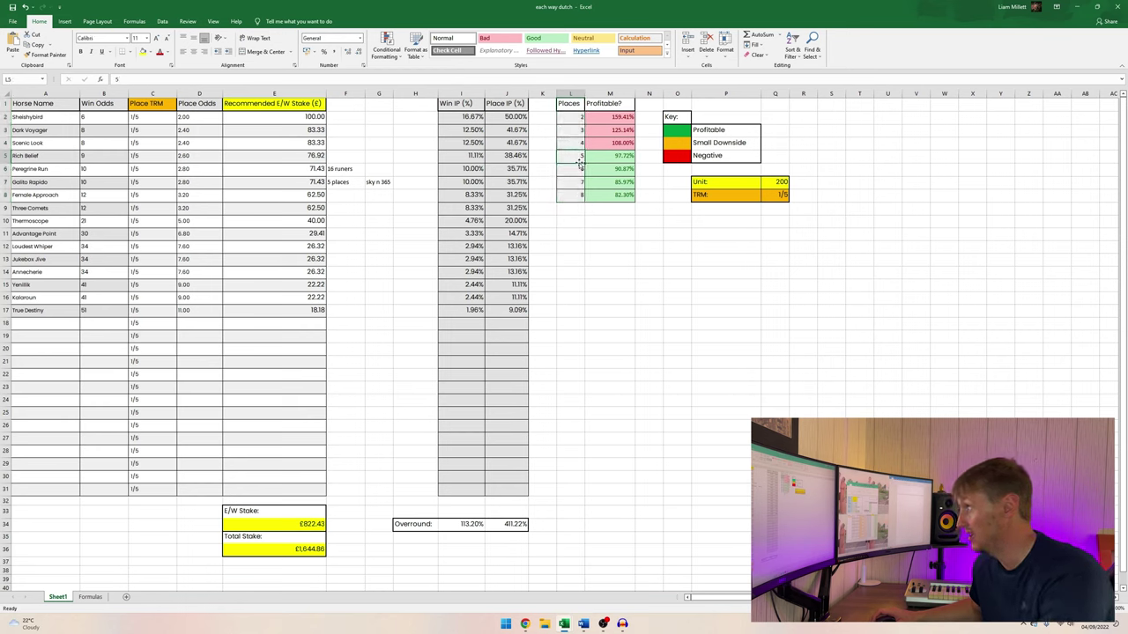
click(351, 169)
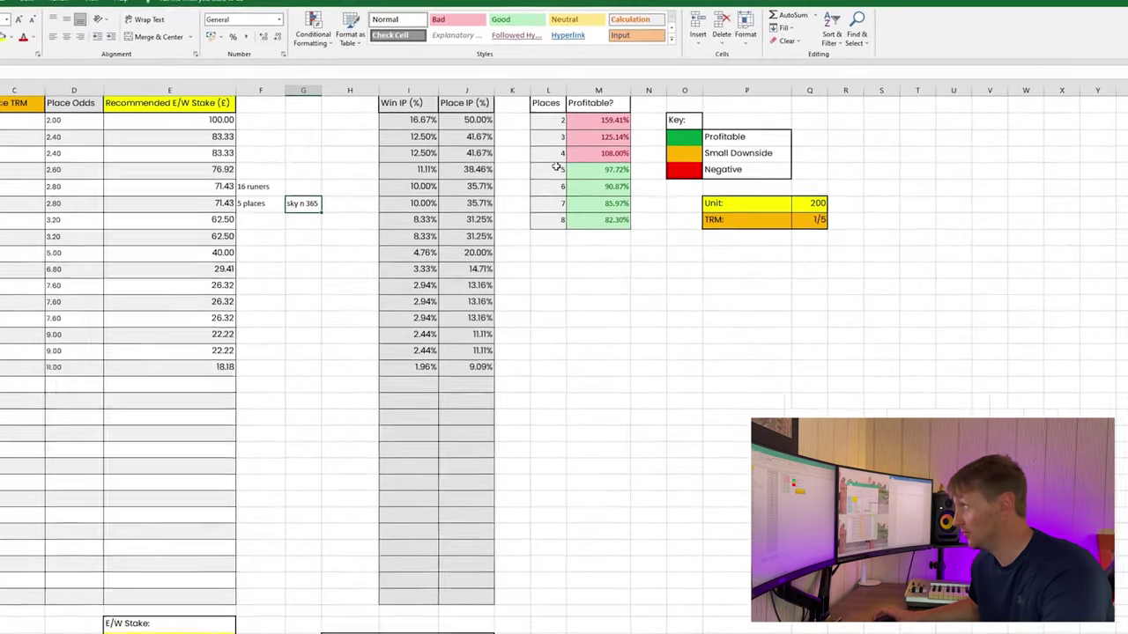
click(557, 167)
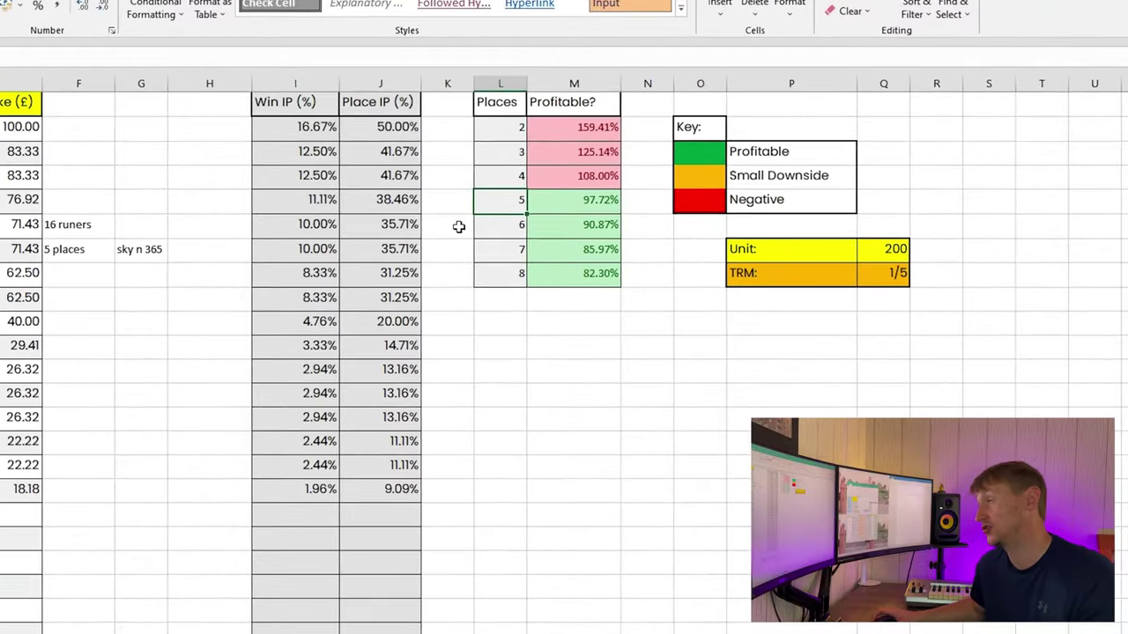
click(580, 207)
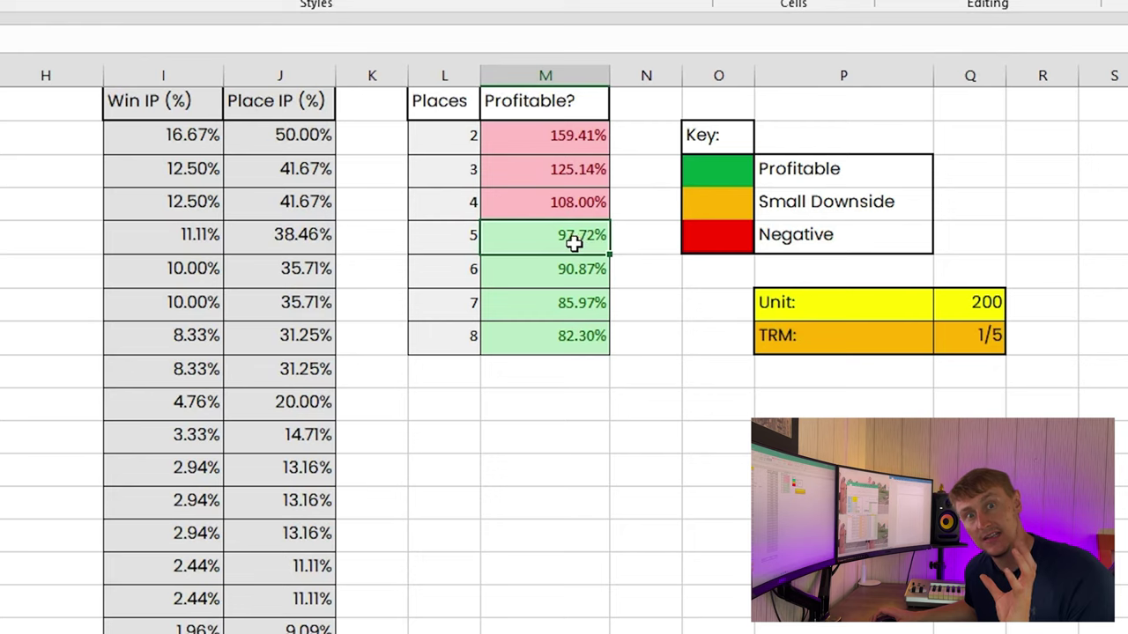
click(908, 169)
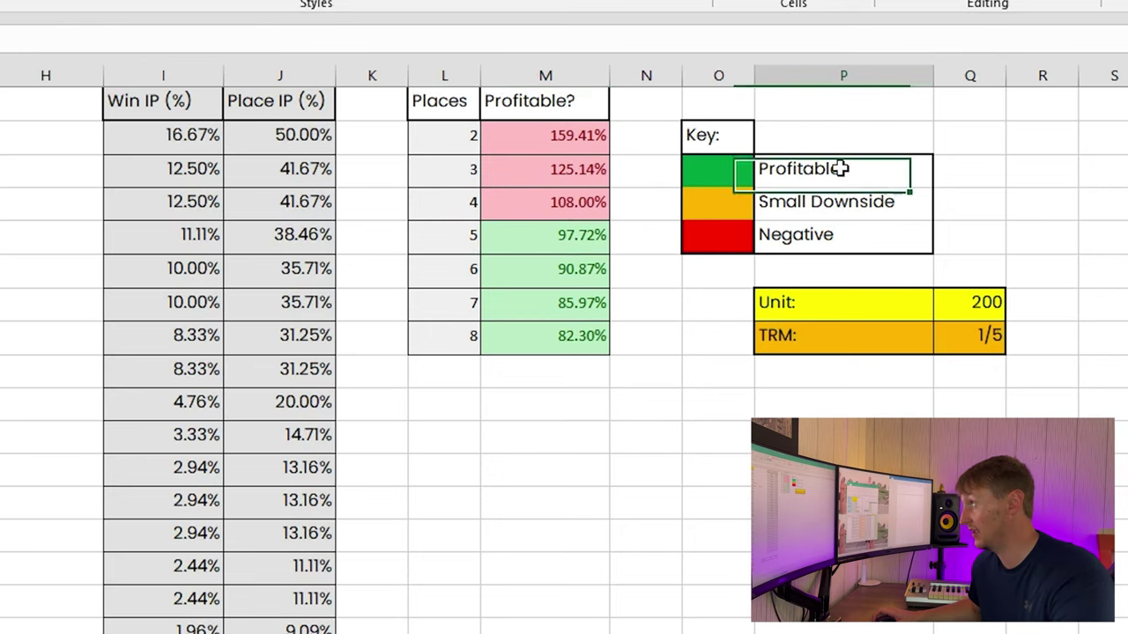
click(574, 245)
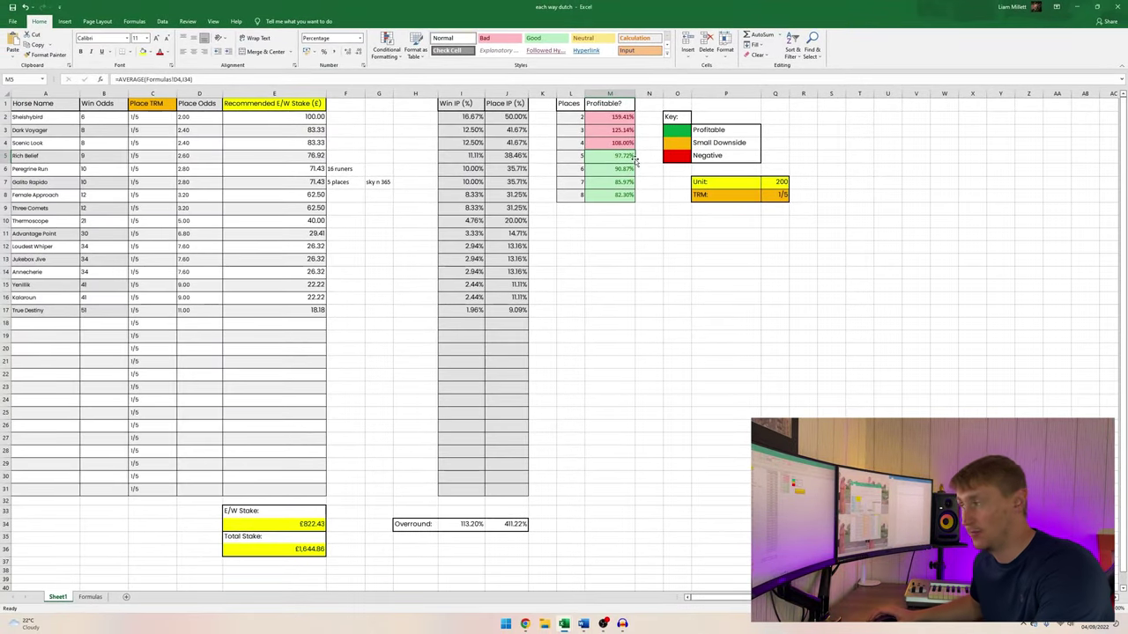
click(726, 181)
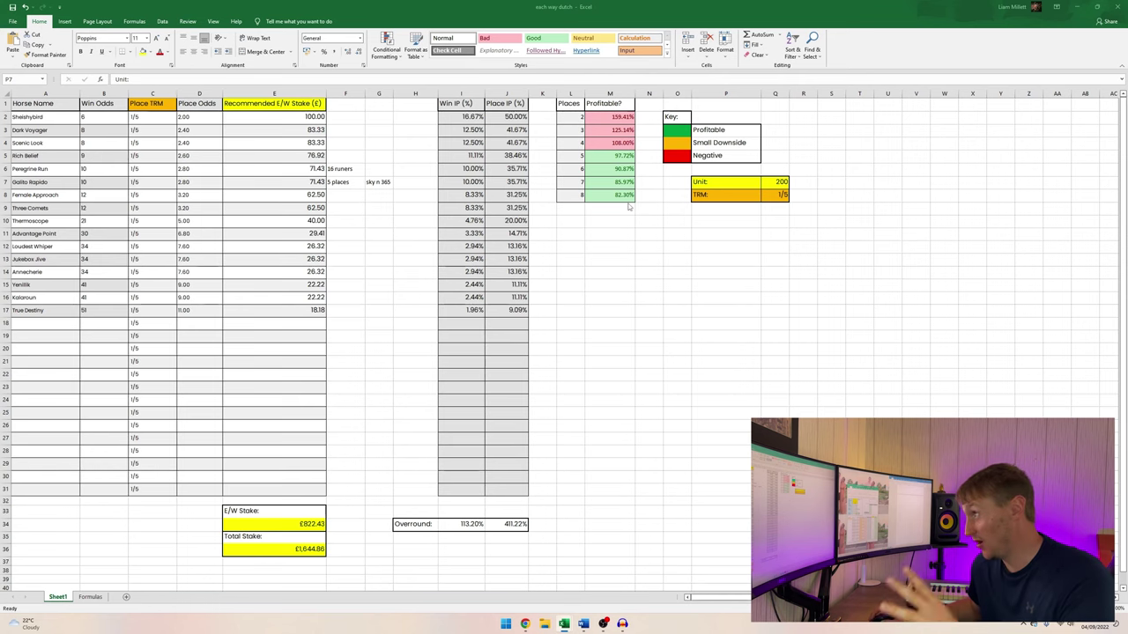
click(592, 157)
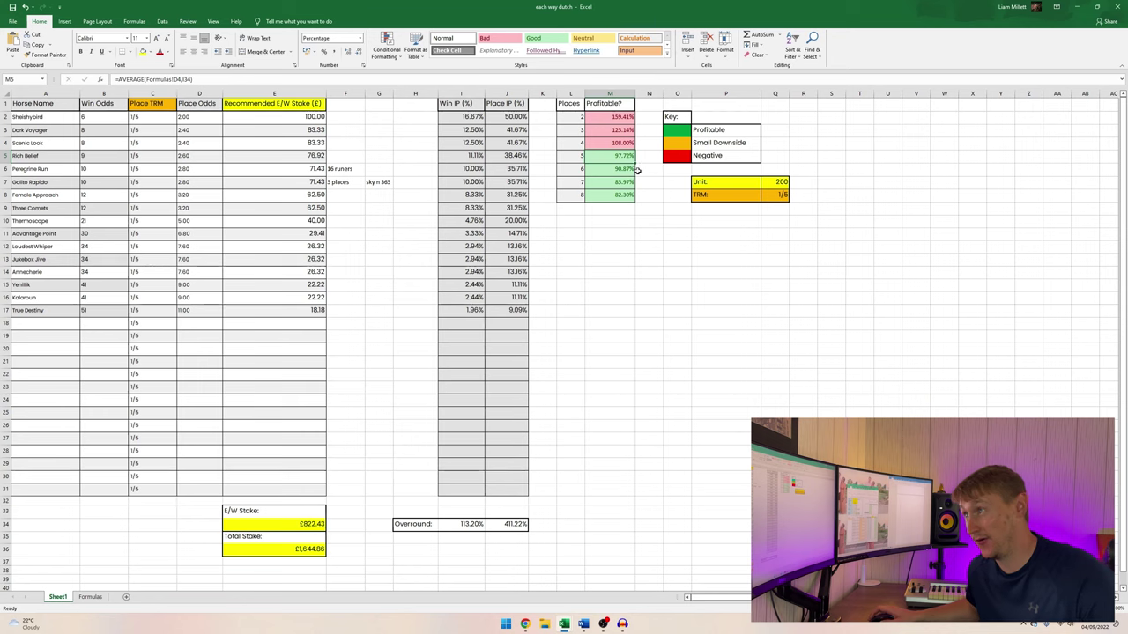
Look briefly at the other each-way dutch workbook and return to the horse sheet.
key(alt+Tab)
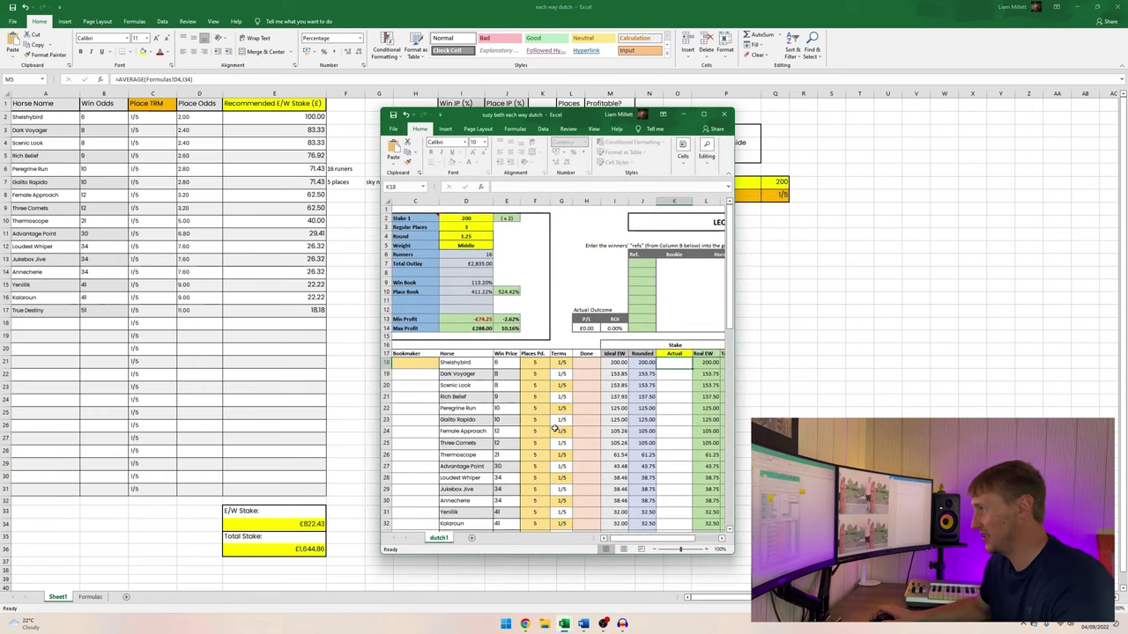
double_click(582, 117)
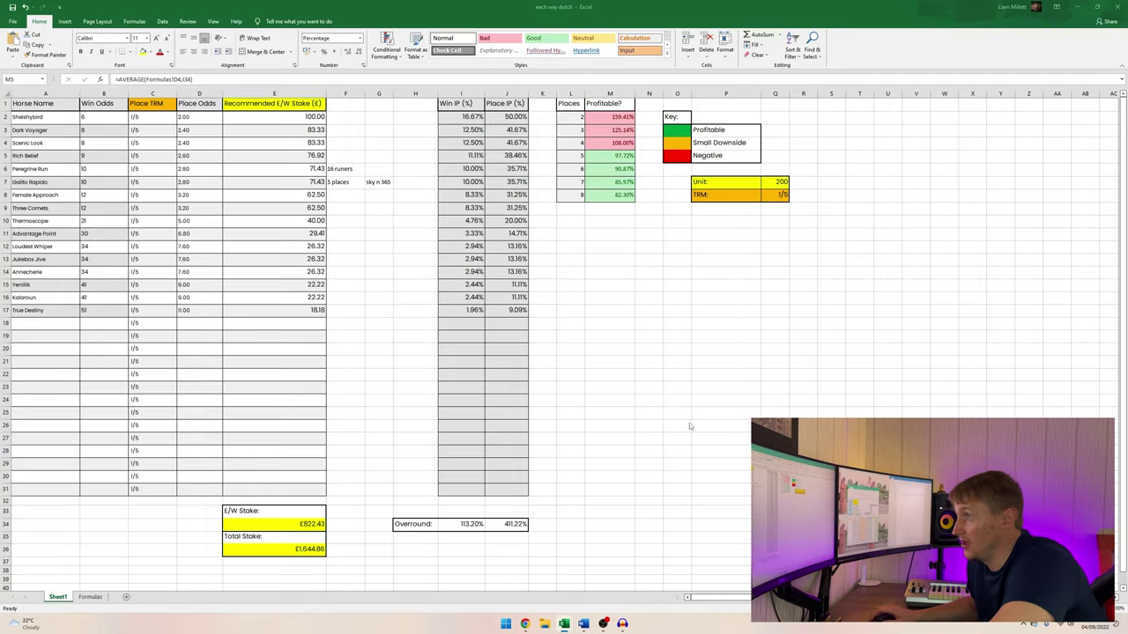
click(561, 220)
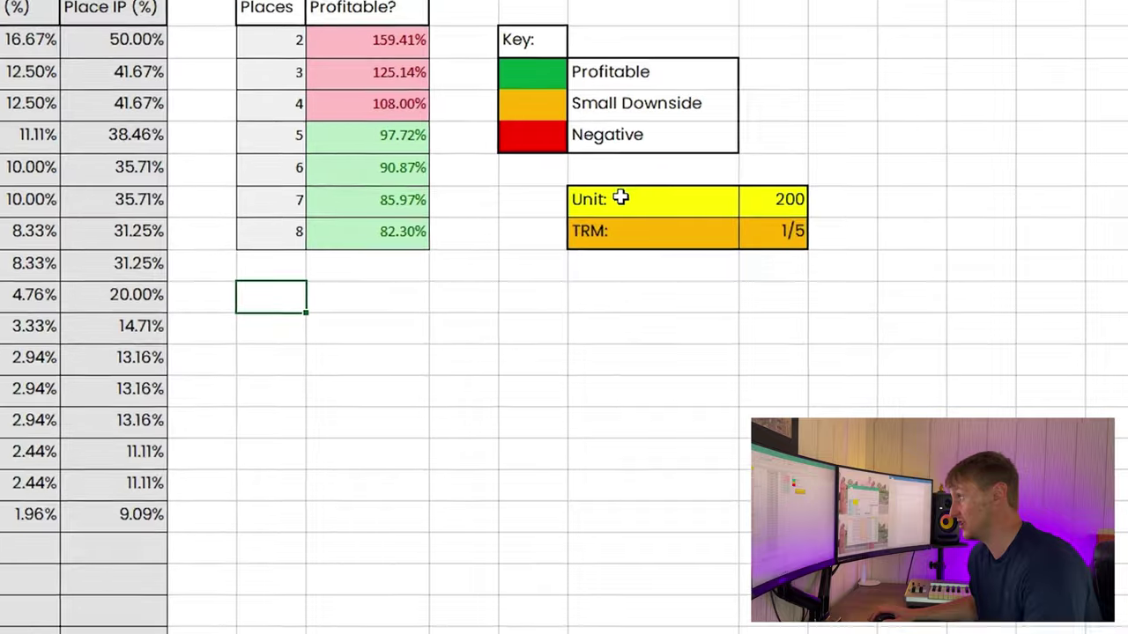
Look through the available Unit values and set the Unit in Q7 to 500.
click(696, 188)
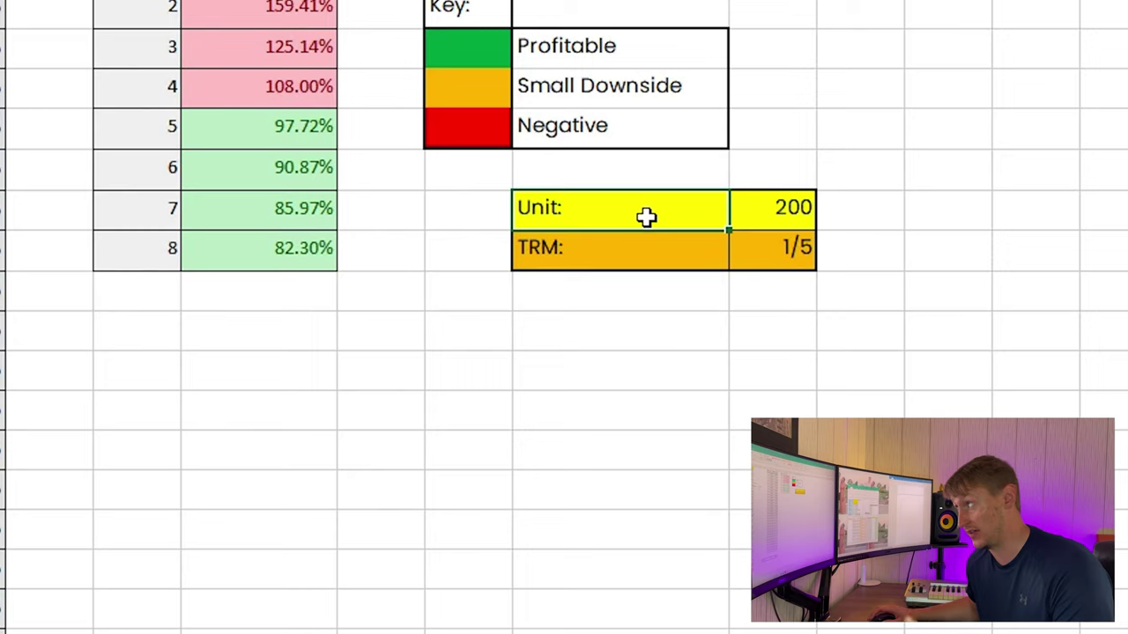
click(775, 206)
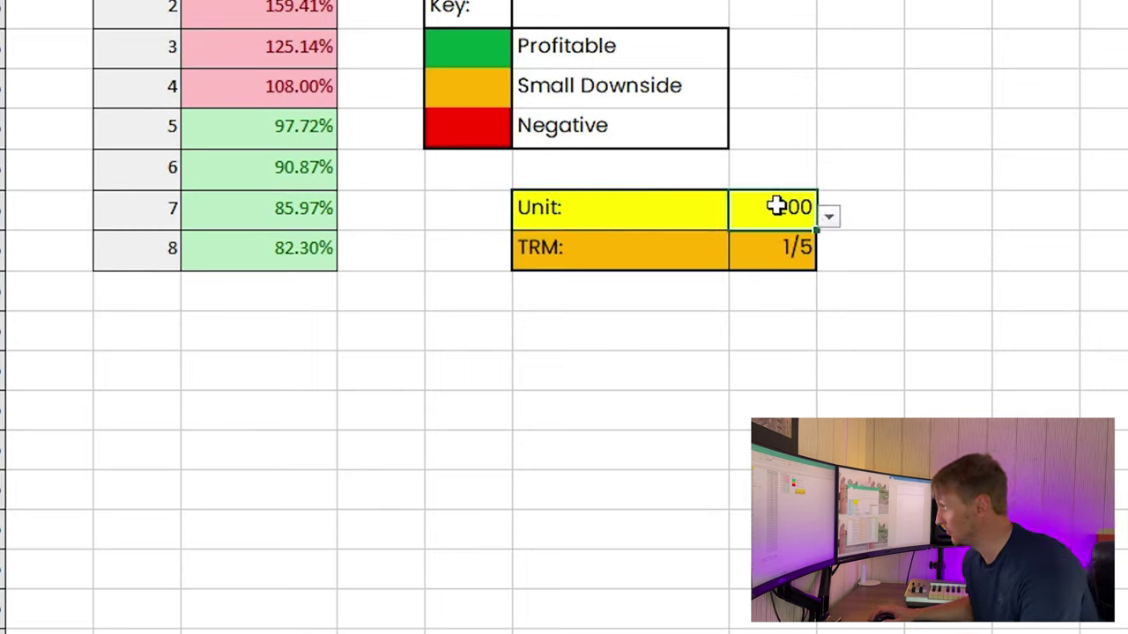
click(829, 216)
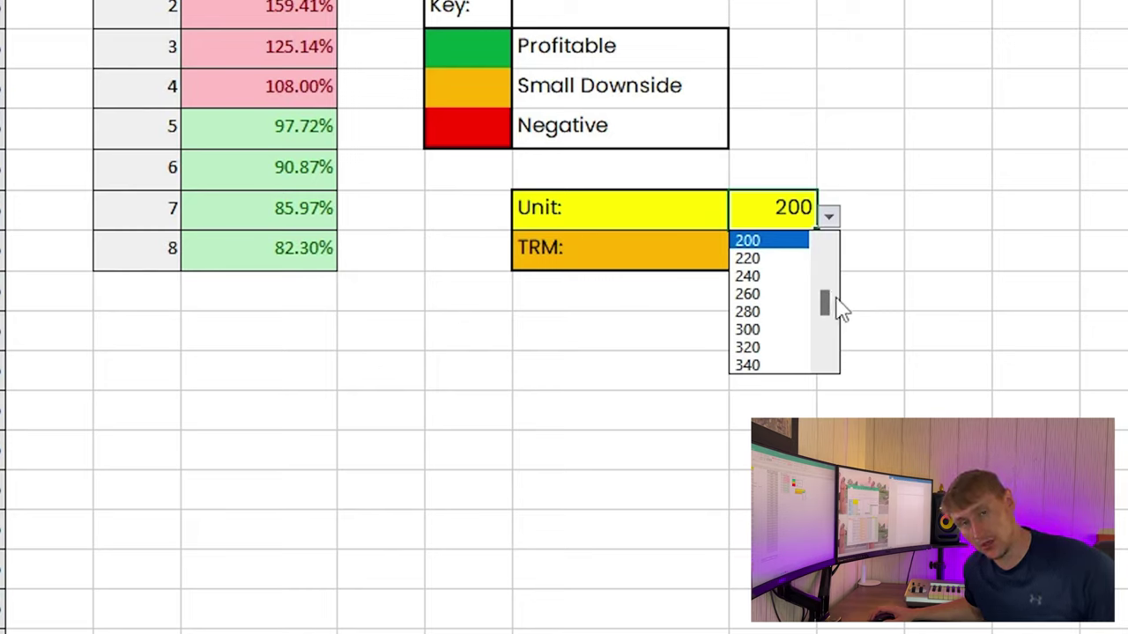
drag(825, 308, 832, 271)
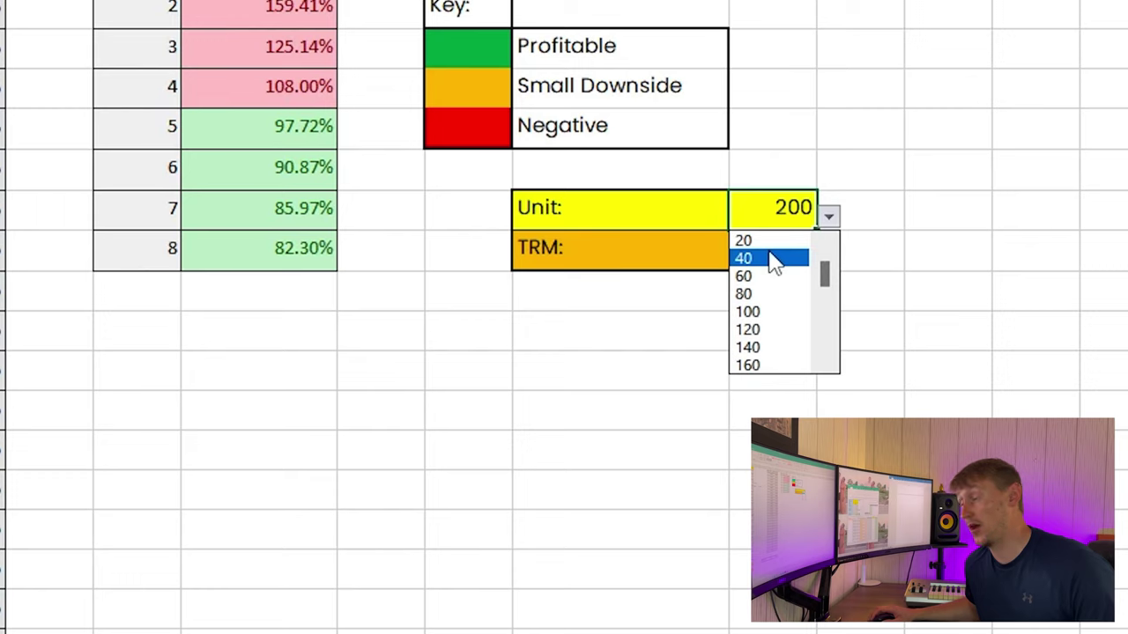
drag(828, 272, 824, 374)
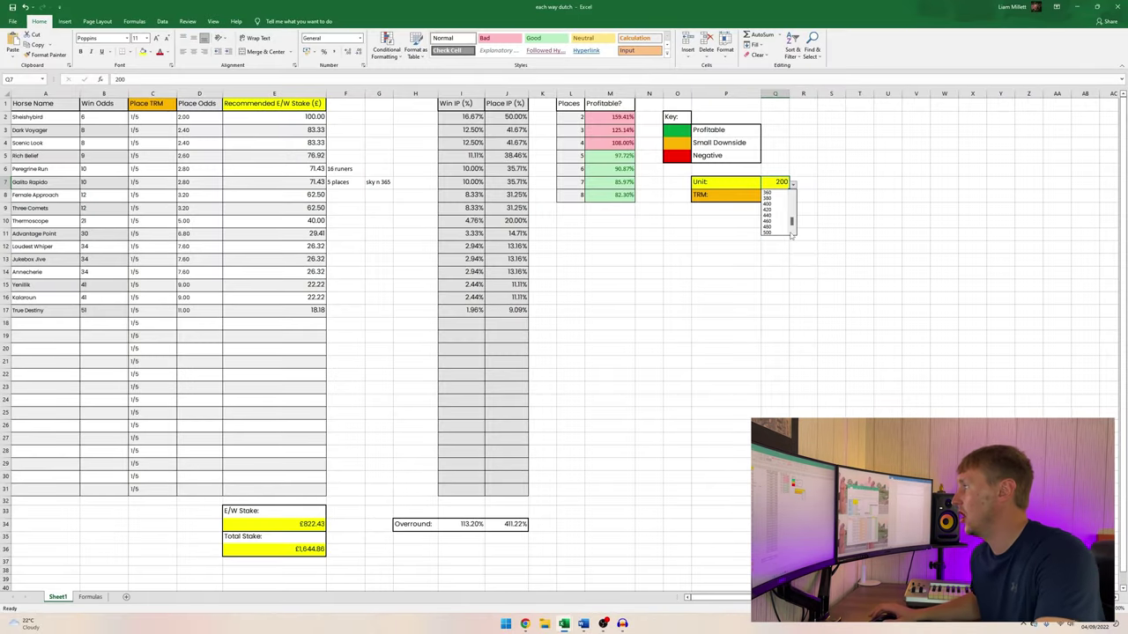
click(773, 227)
click(793, 184)
click(775, 233)
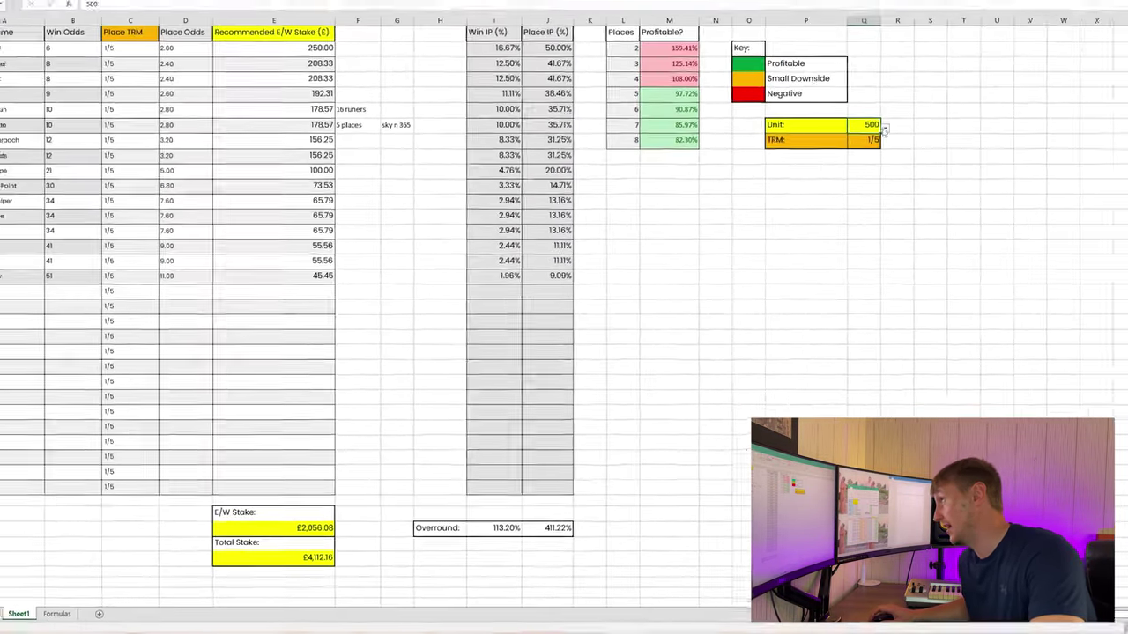
Set the Unit to 20 and check the Total Stake and the five-place profitability.
click(793, 182)
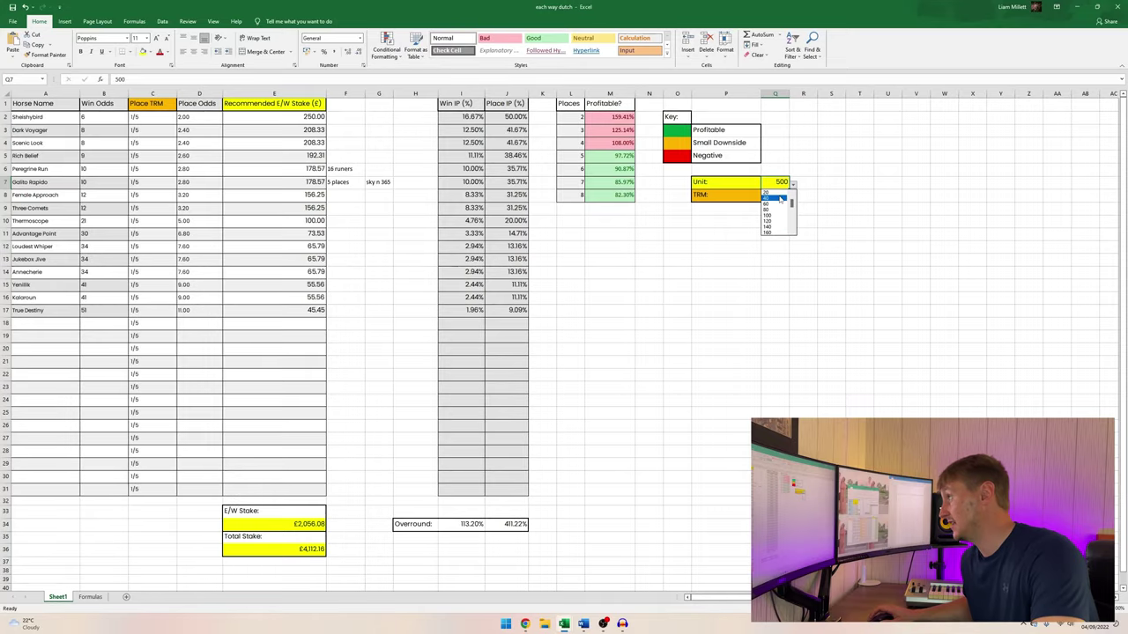
click(777, 194)
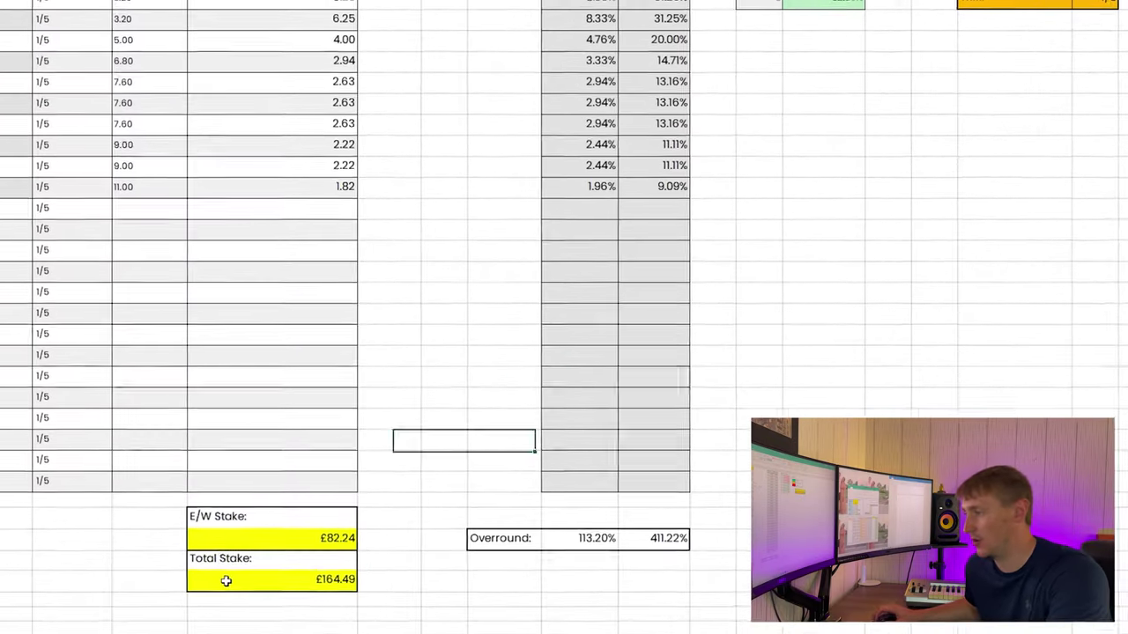
click(227, 579)
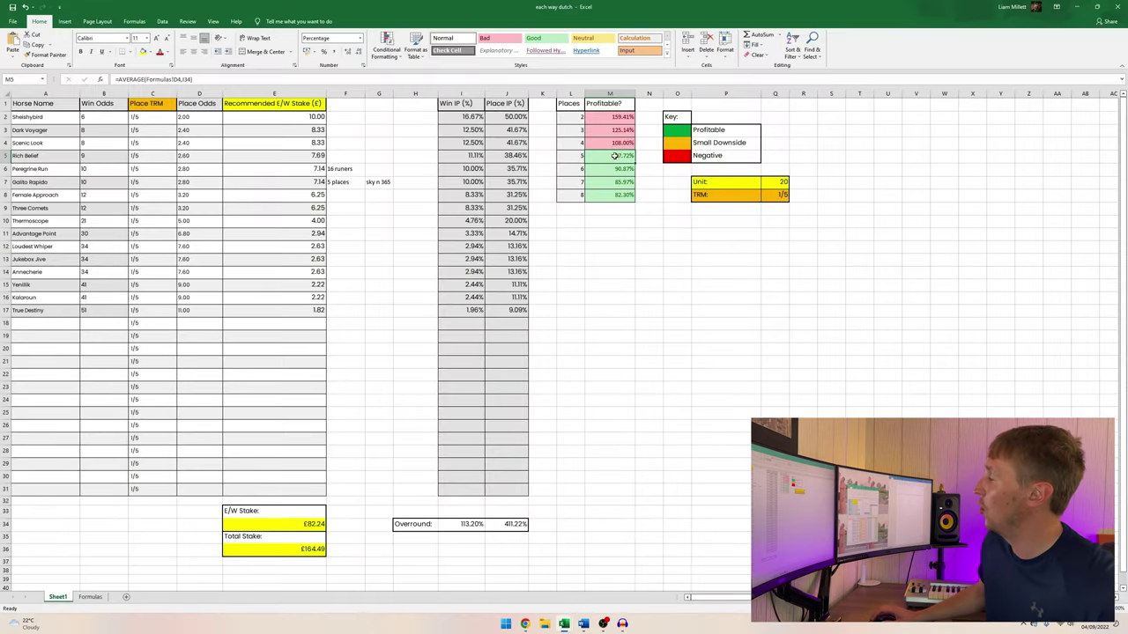
click(626, 158)
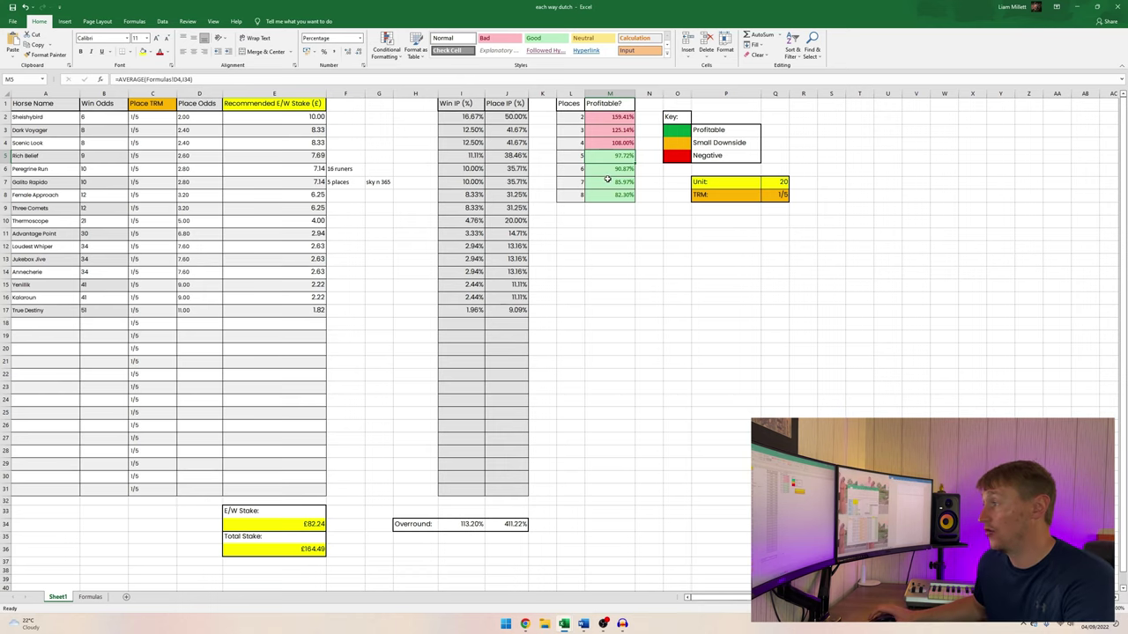
Set the Unit in Q7 back to 200.
click(782, 181)
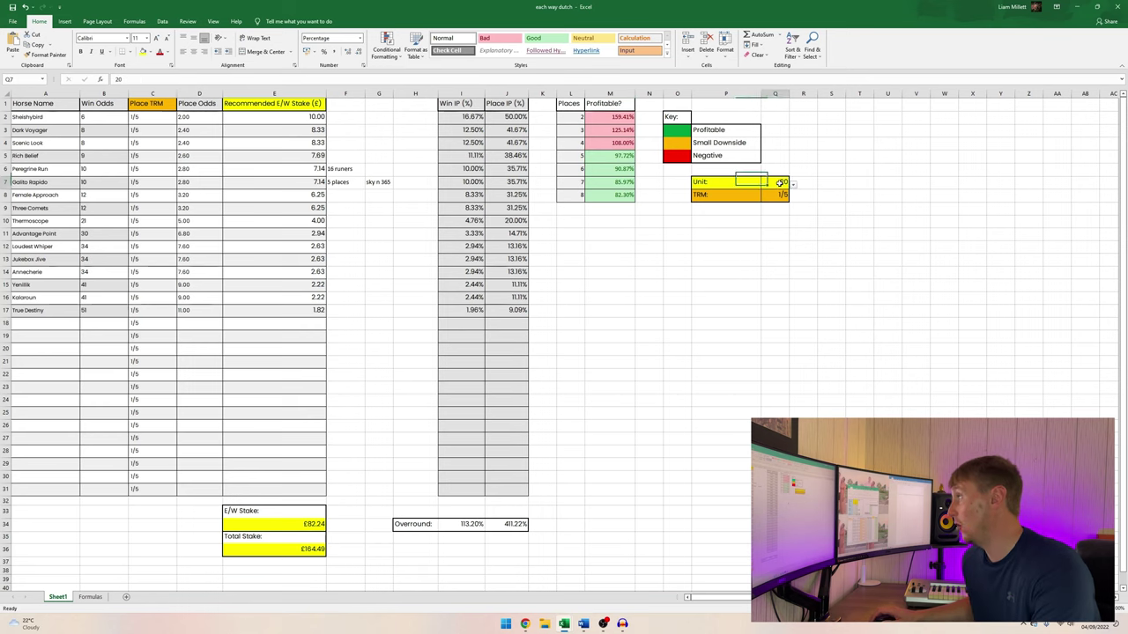
click(792, 185)
drag(791, 204, 791, 210)
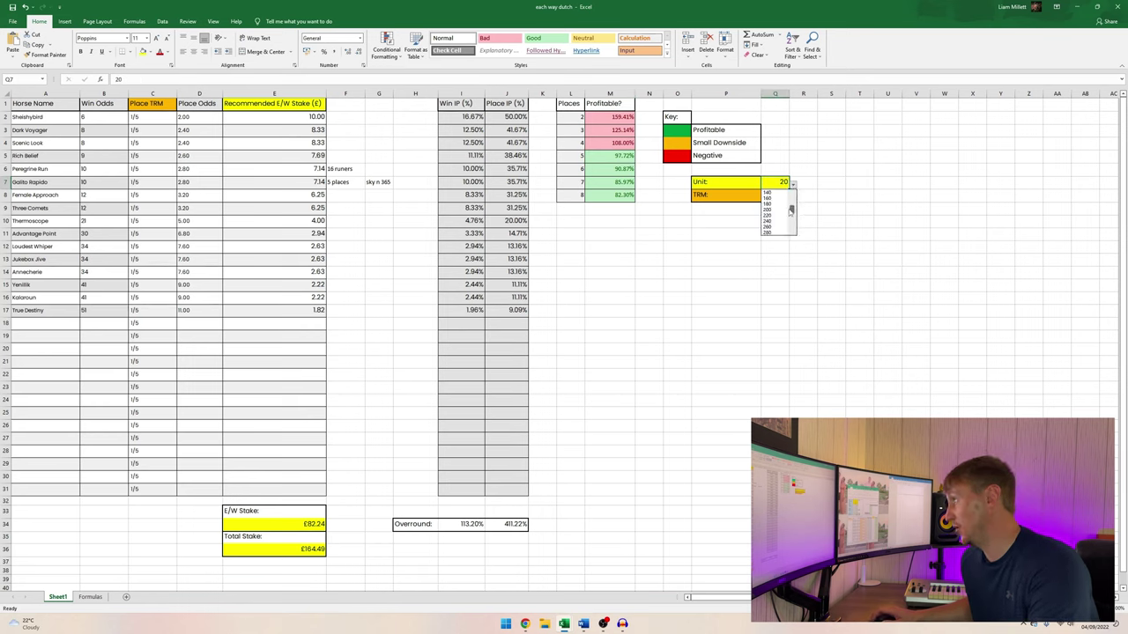
click(774, 209)
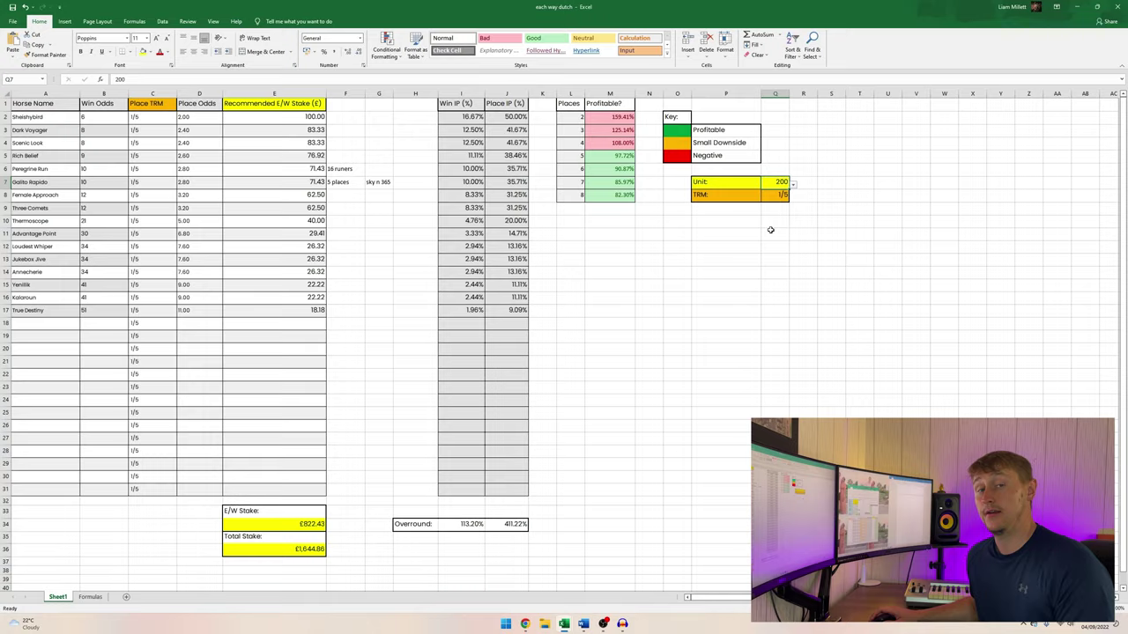
Examine the Recommended E/W Stake values for all the listed horses in E2:E17.
drag(273, 121, 316, 311)
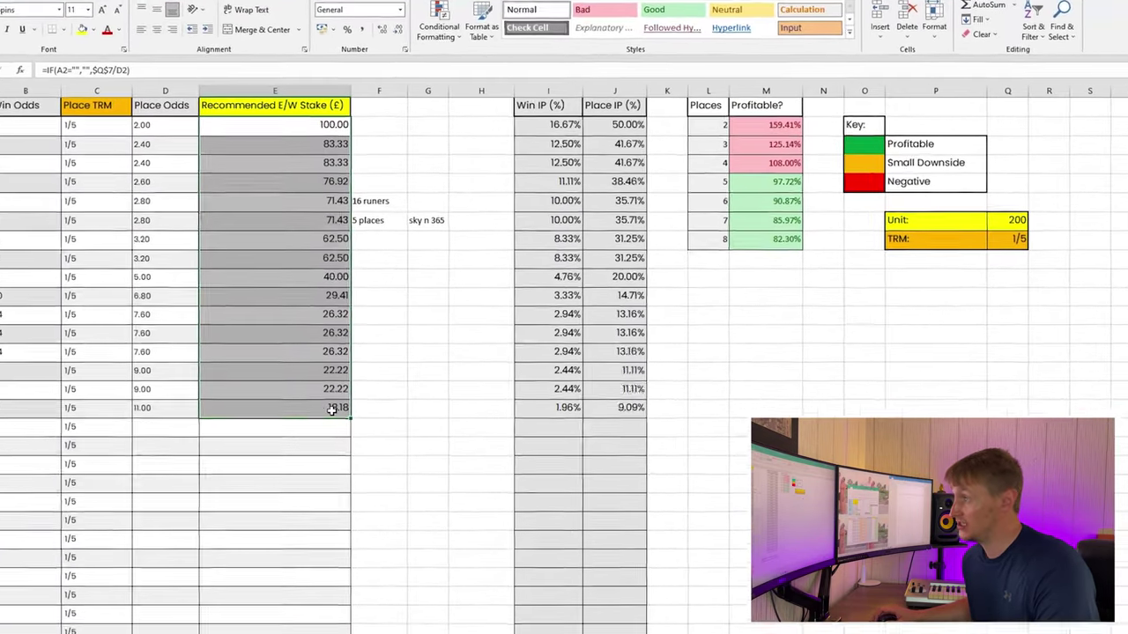
drag(331, 408, 331, 408)
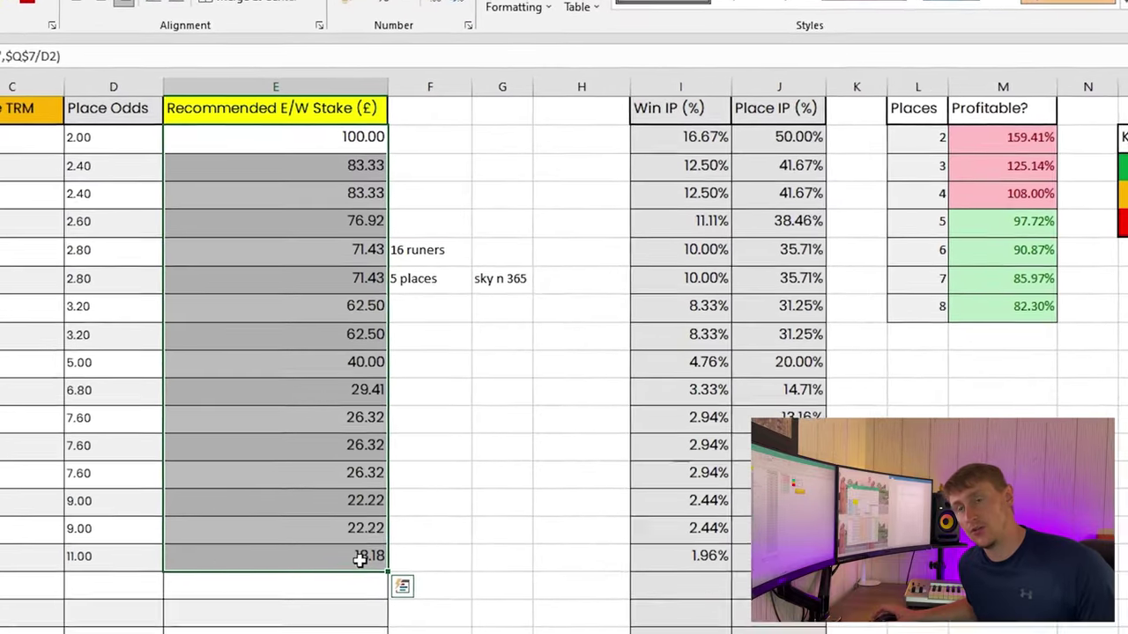
click(275, 278)
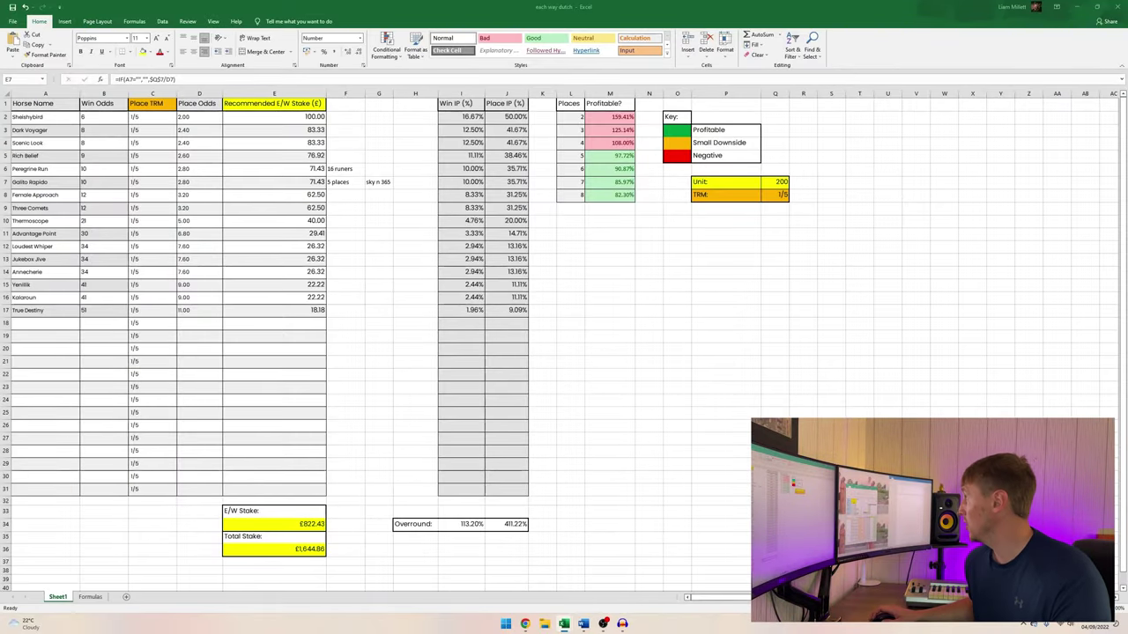
Bring up the other each-way dutch workbook and arrange both workbooks side by side, with the horse sheet on the left.
key(super+shift+Left)
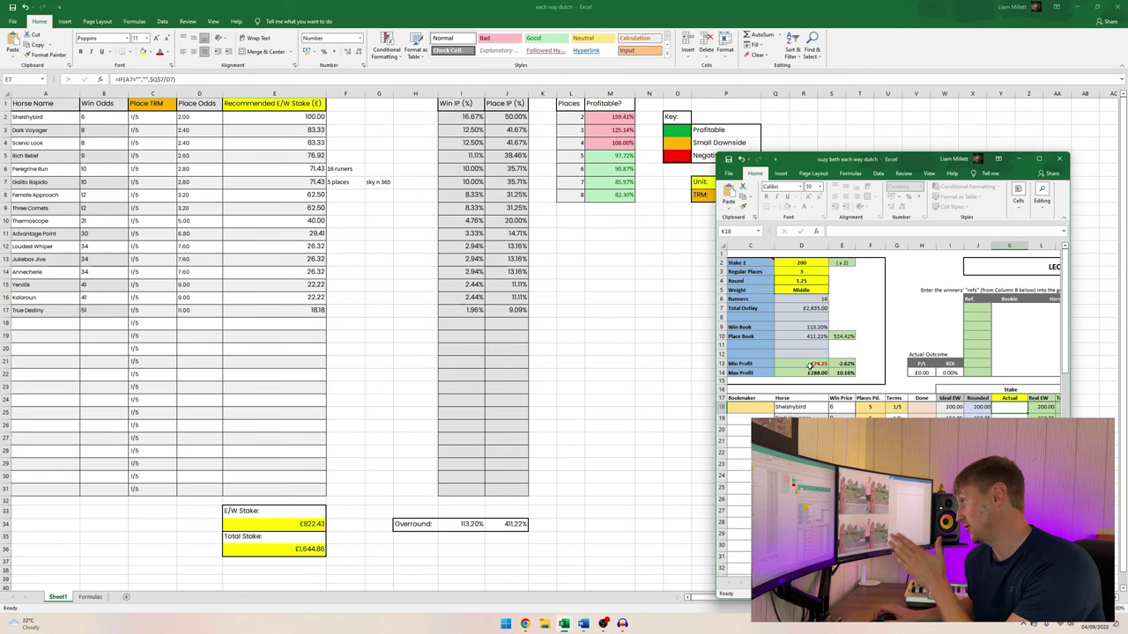
drag(899, 161, 865, 100)
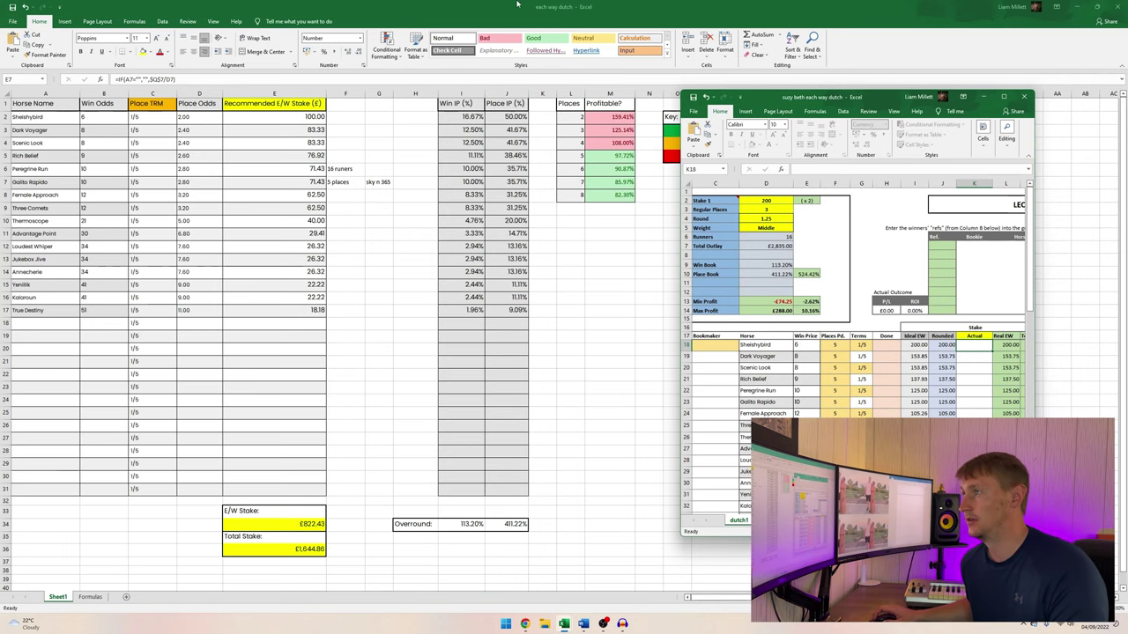
key(super+Left)
click(688, 205)
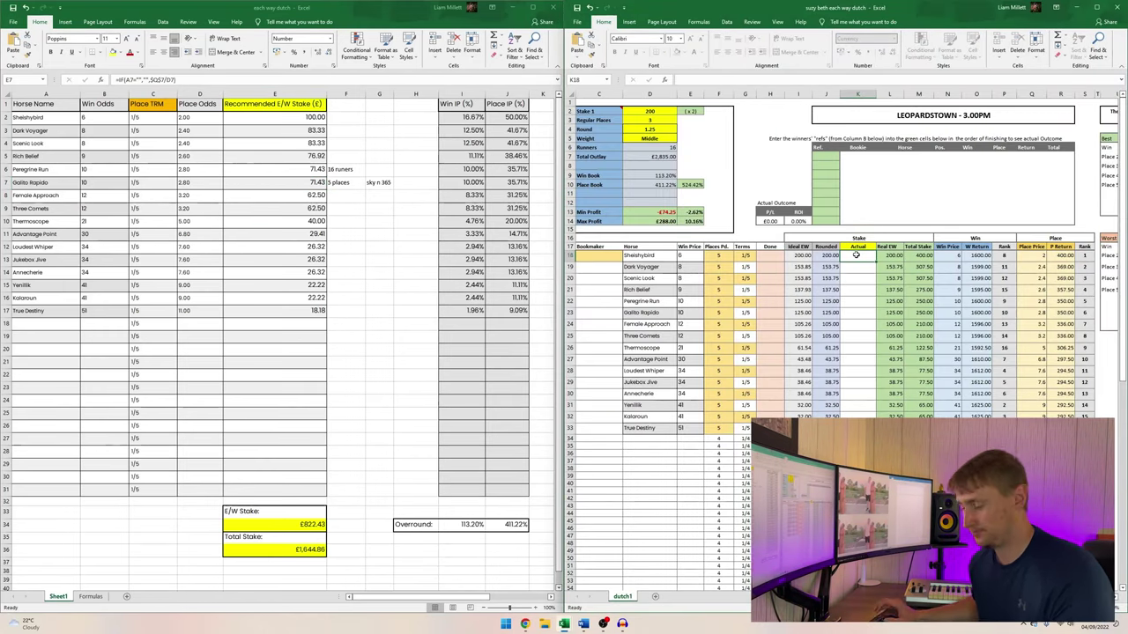
Enter the actual stakes 100, 83.33, 83.33, 76.92 and 71.43 for the first five horses in K18:K22 of the Leopardstown sheet.
text(100)
key(Return)
text(83.33)
key(Return)
text(83.33)
key(Return)
text(76.92 71.43 )
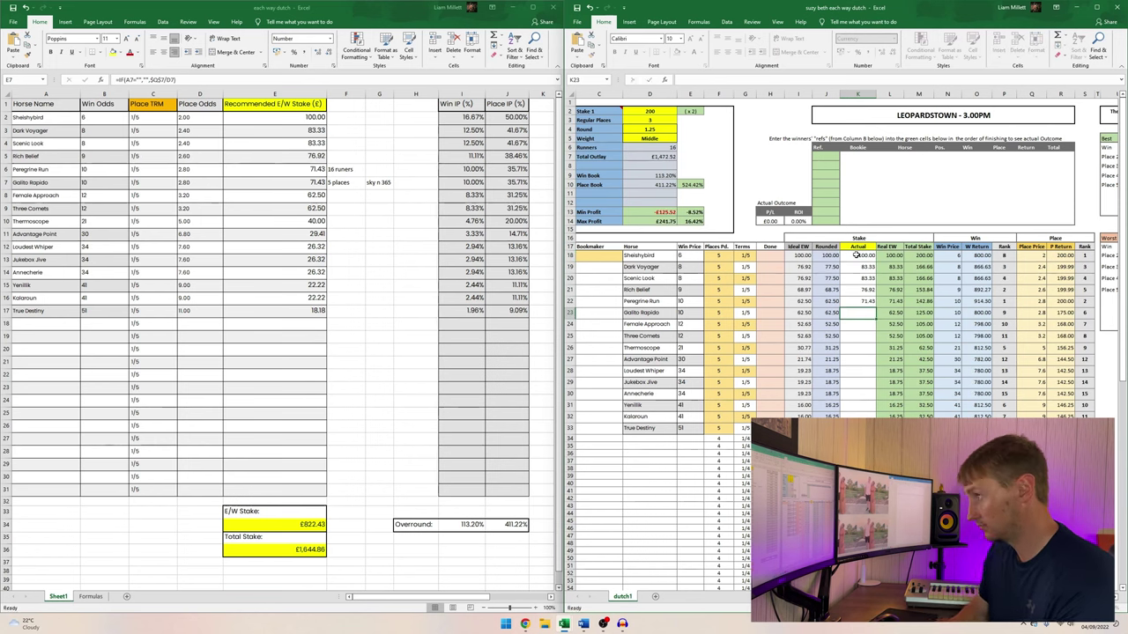
Fill K23:K33 with the remaining actual stakes: 71.43, 62.50 twice, 40.00, 29.41, 26.32 three times, 22.22 twice and 18.18.
text(71.43 62.50 62.50 40.00 29.41 26.32 26.32 )
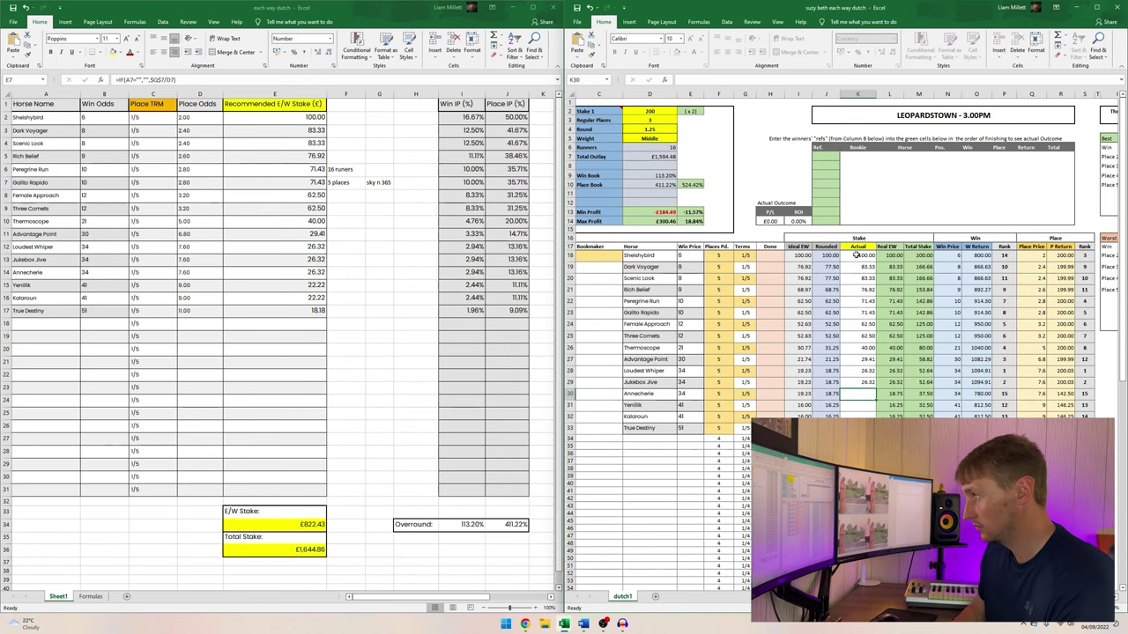
text(26.32 22.22 22.22 18.18)
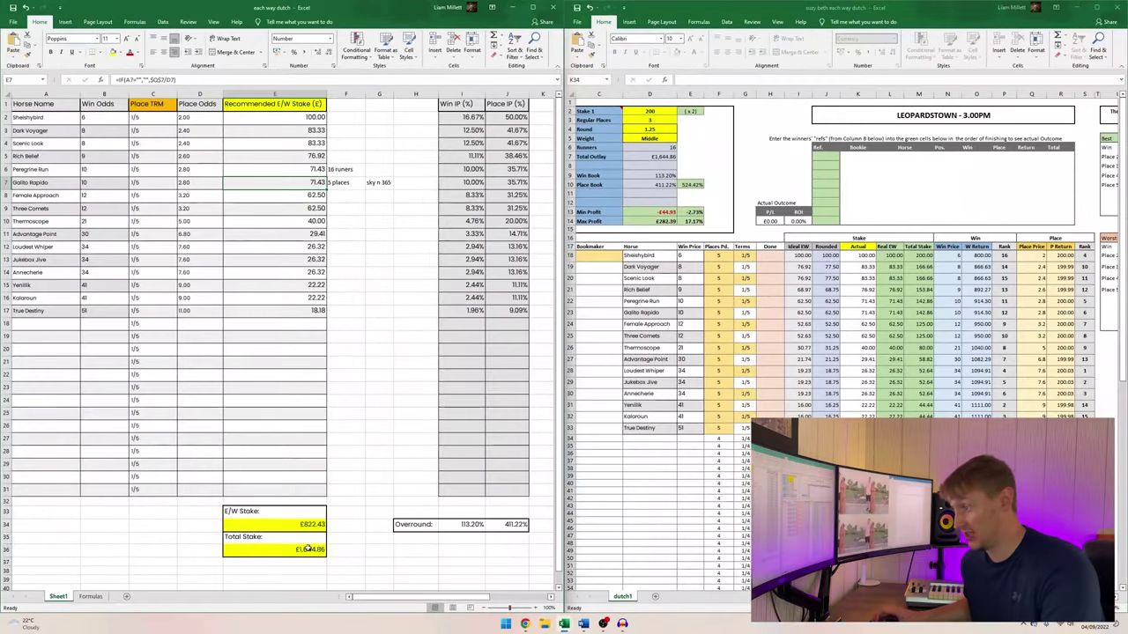
Check the horse sheet's Total Stake and five-place profitability against the Leopardstown sheet's total outlay and minimum and maximum profit.
click(307, 548)
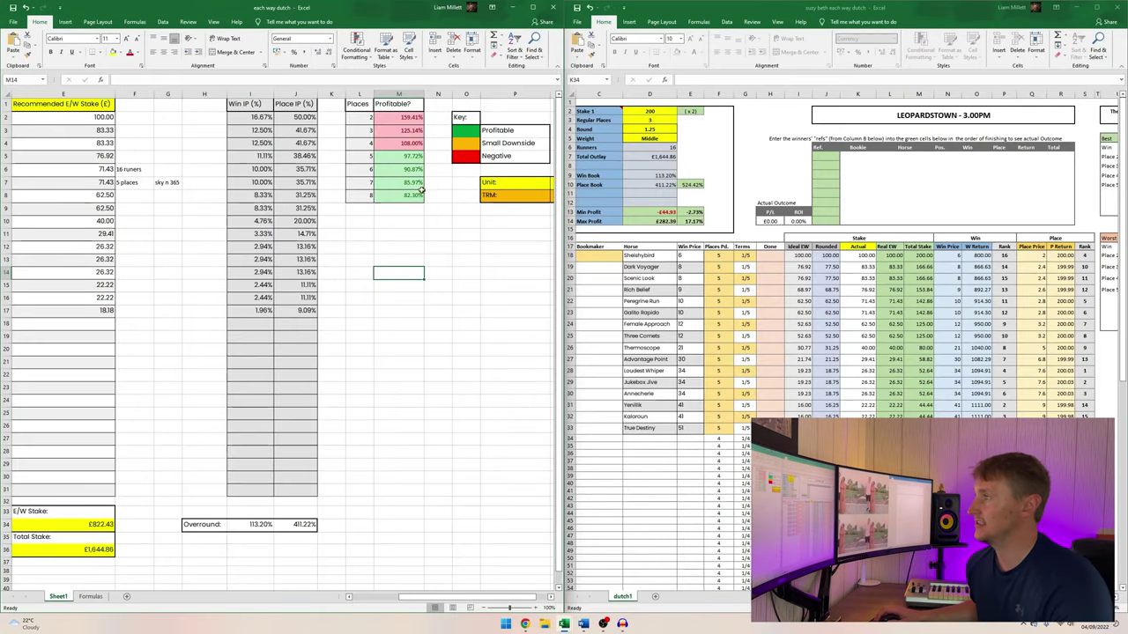
click(405, 157)
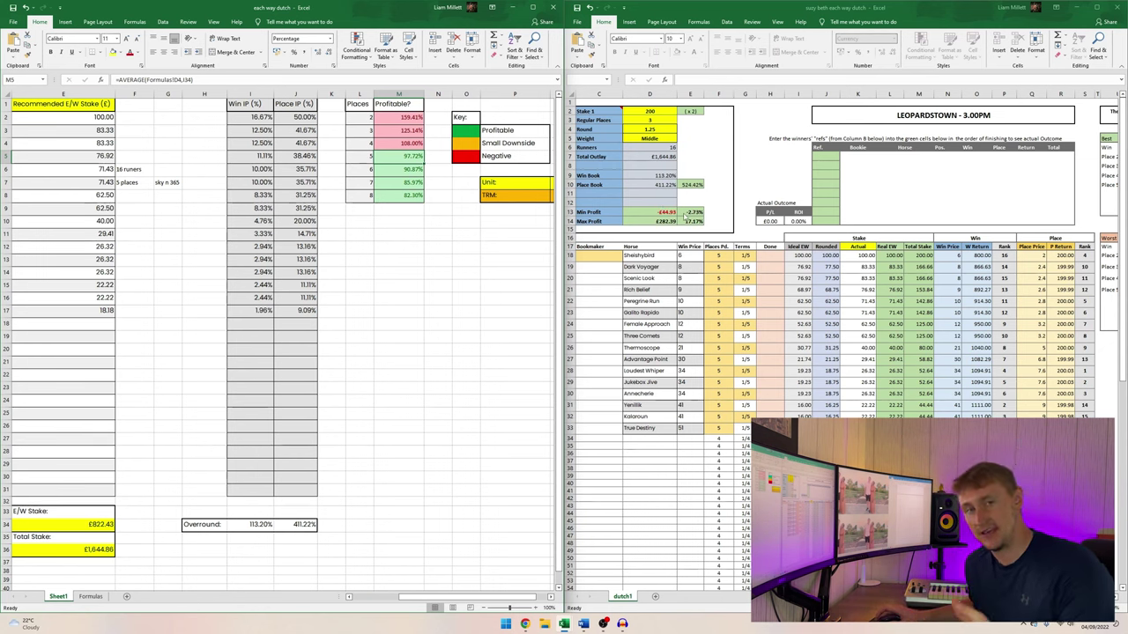
click(413, 257)
click(418, 157)
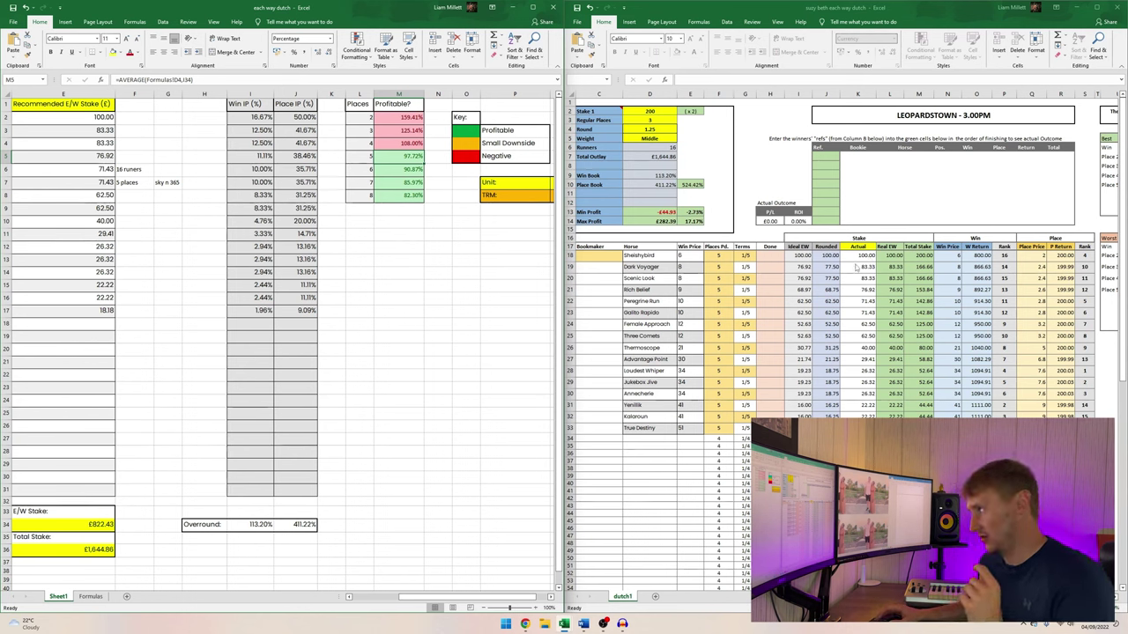
Set Shelshybird's actual stake in K18 of the Leopardstown sheet to 108.
key(alt+Tab)
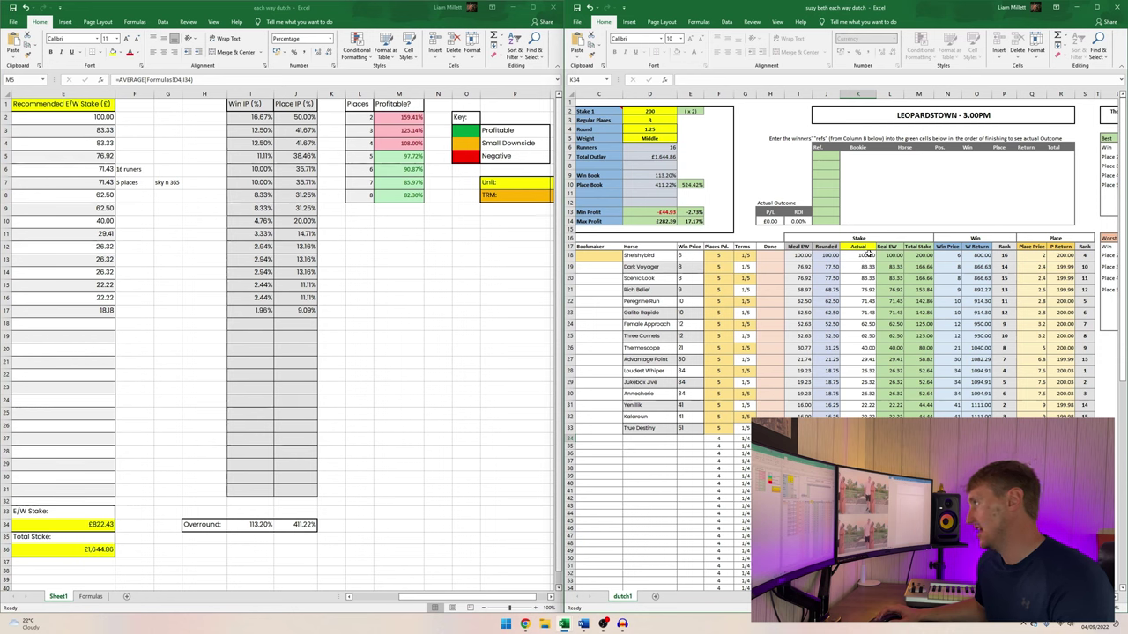
click(859, 255)
text(1)
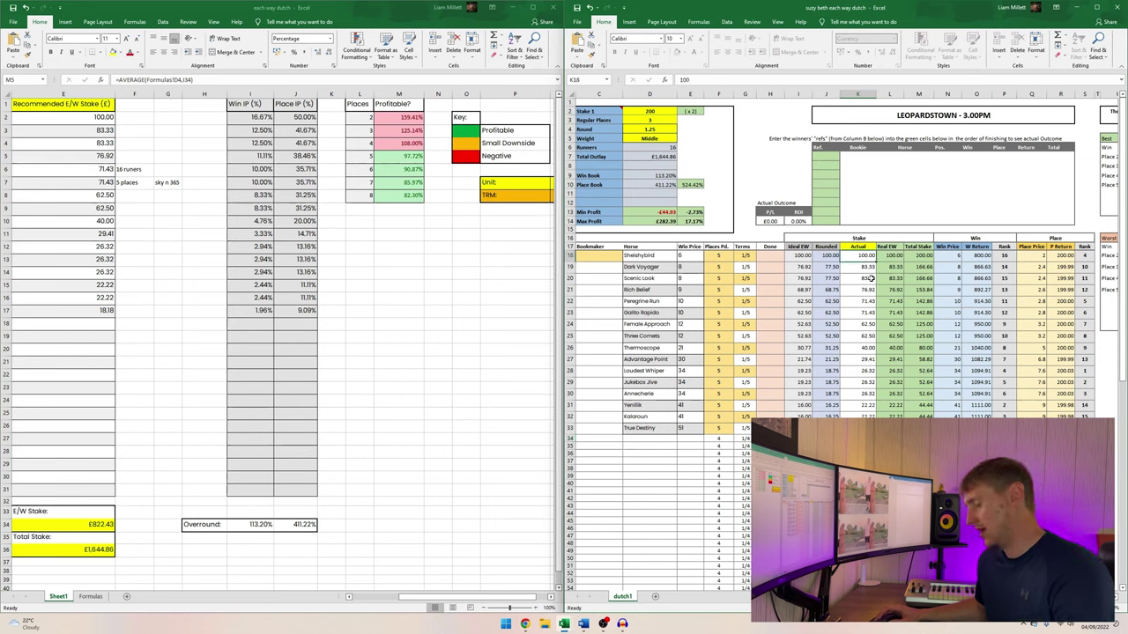
text(08)
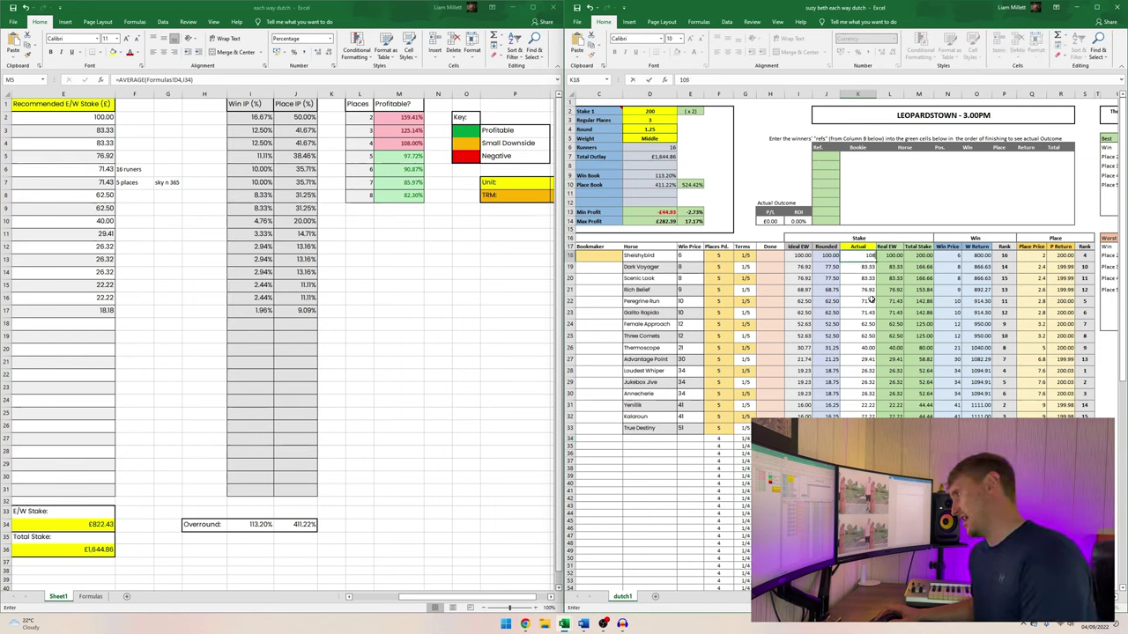
key(Return)
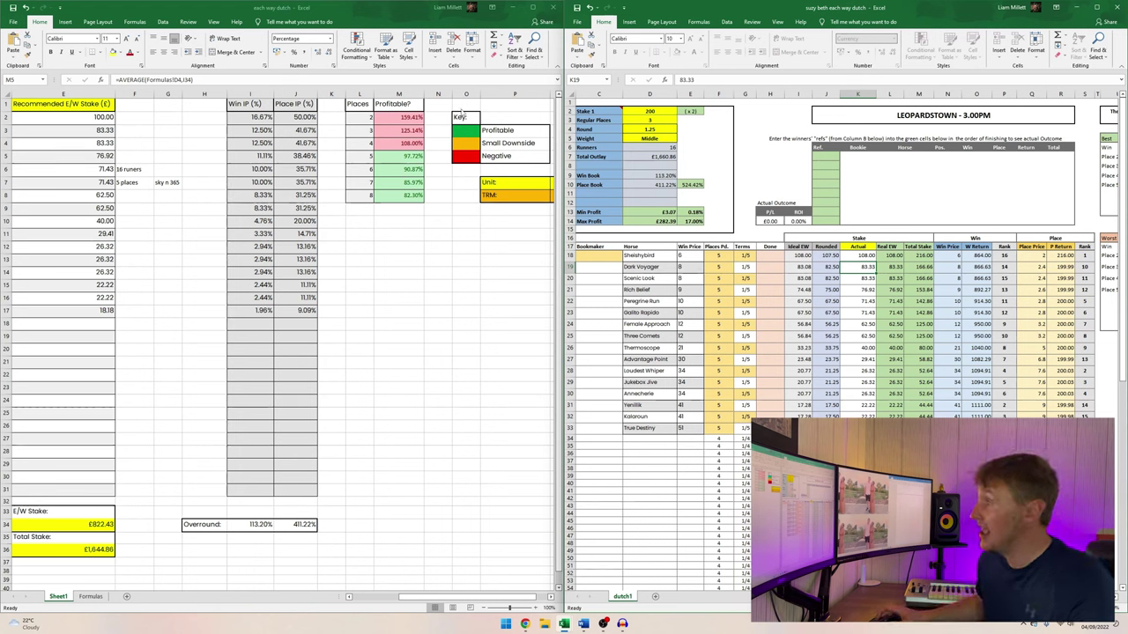
Examine the profitability percentages for four, five and six places in the horse sheet, comparing the four-place and five-place figures.
click(414, 160)
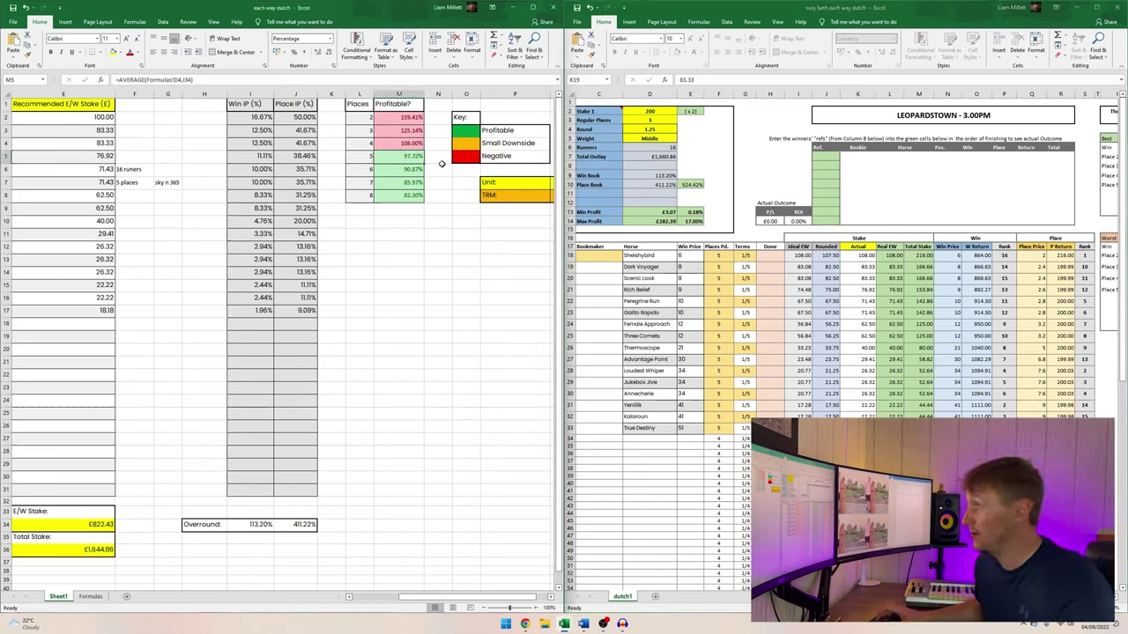
click(371, 157)
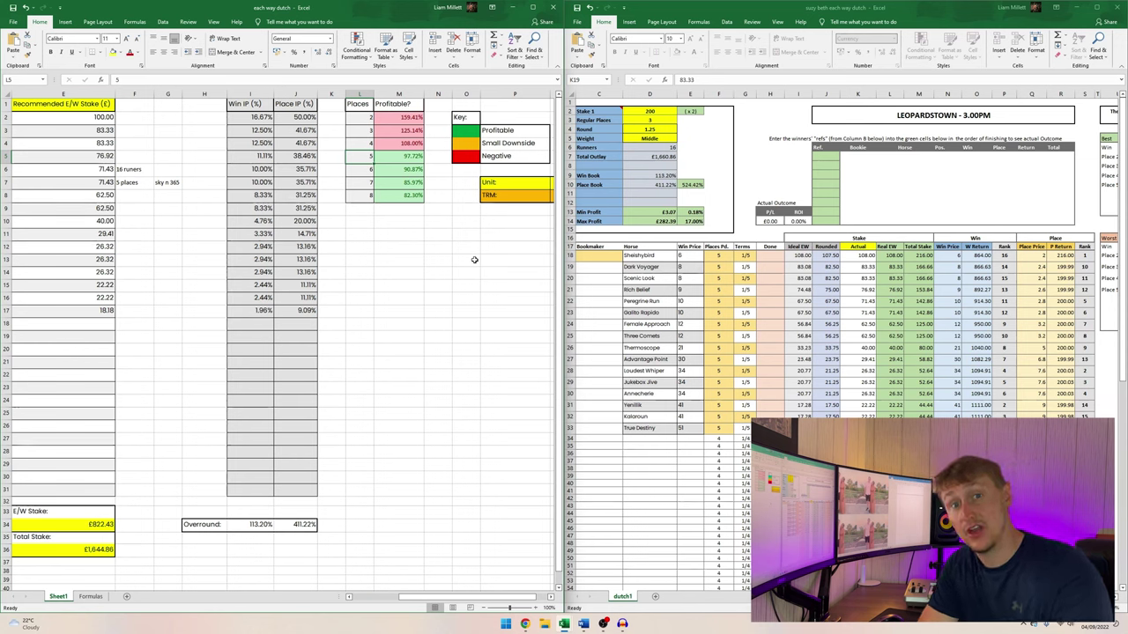
key(Down)
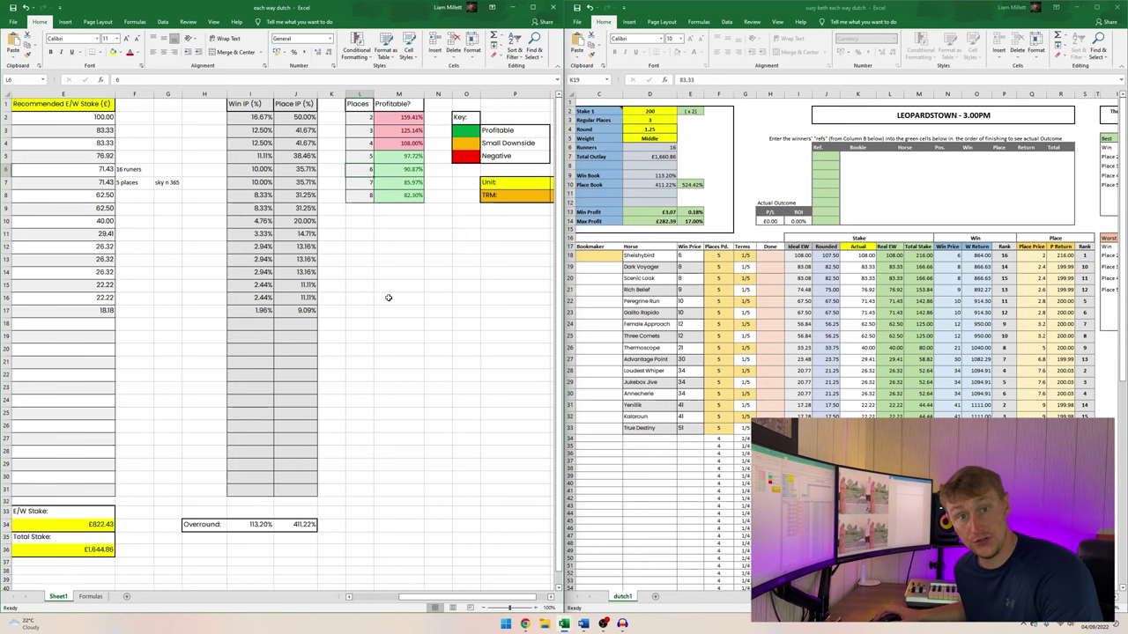
drag(361, 157, 399, 158)
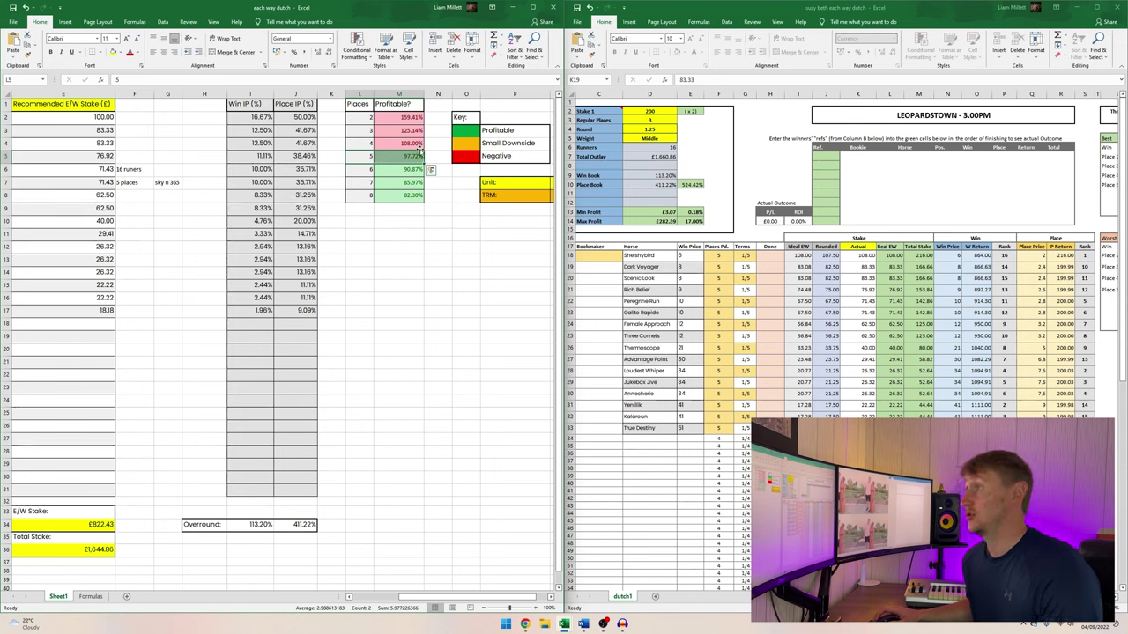
click(415, 143)
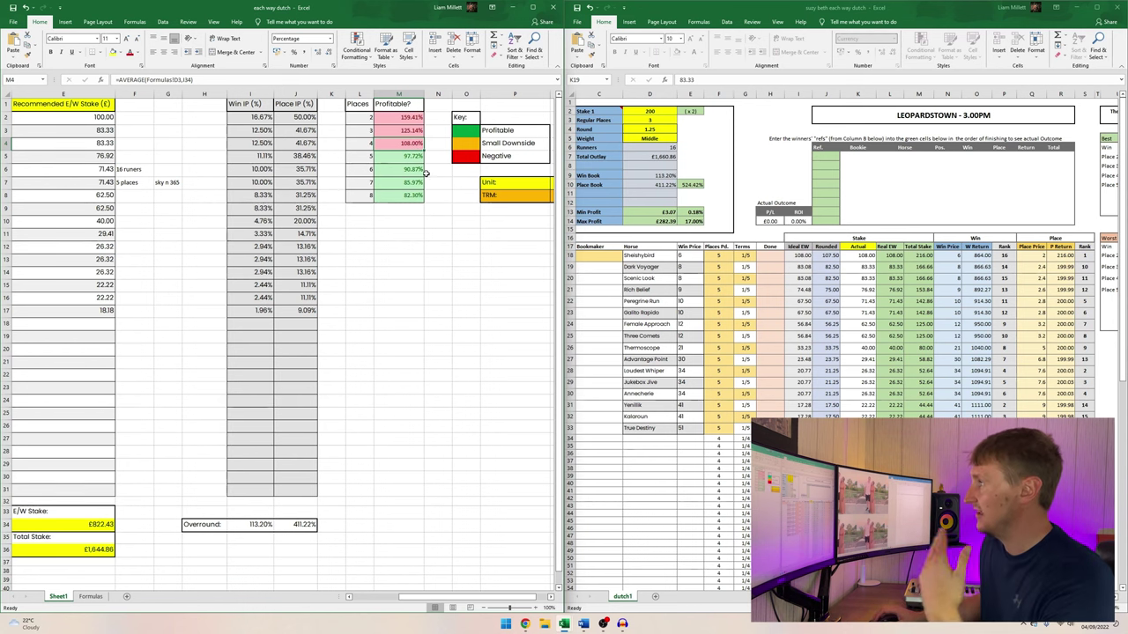
click(373, 157)
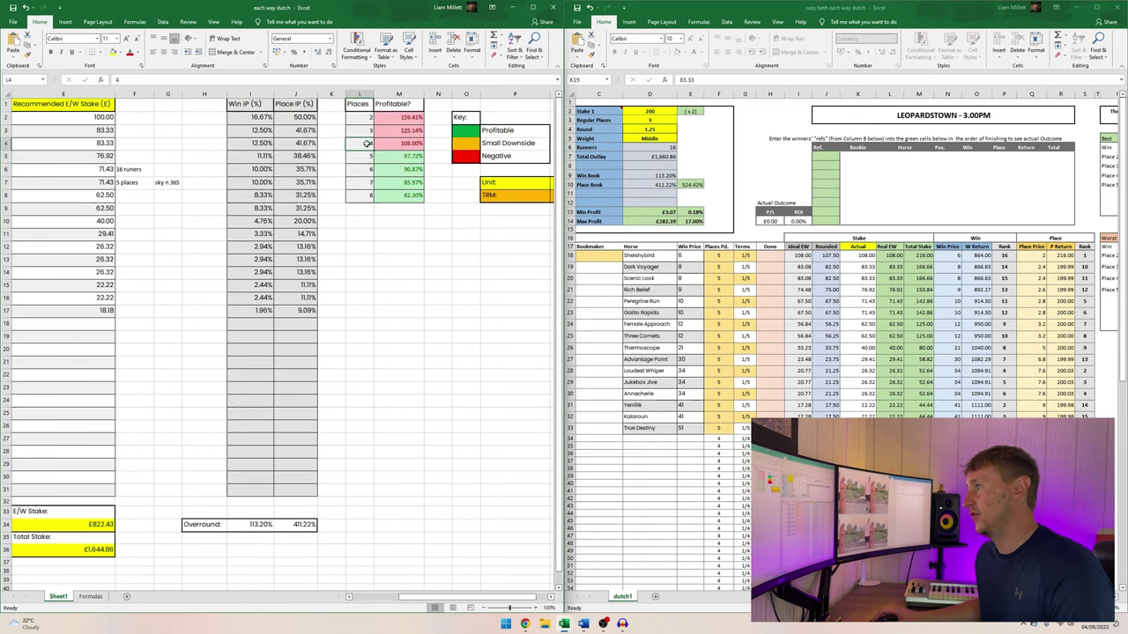
click(412, 159)
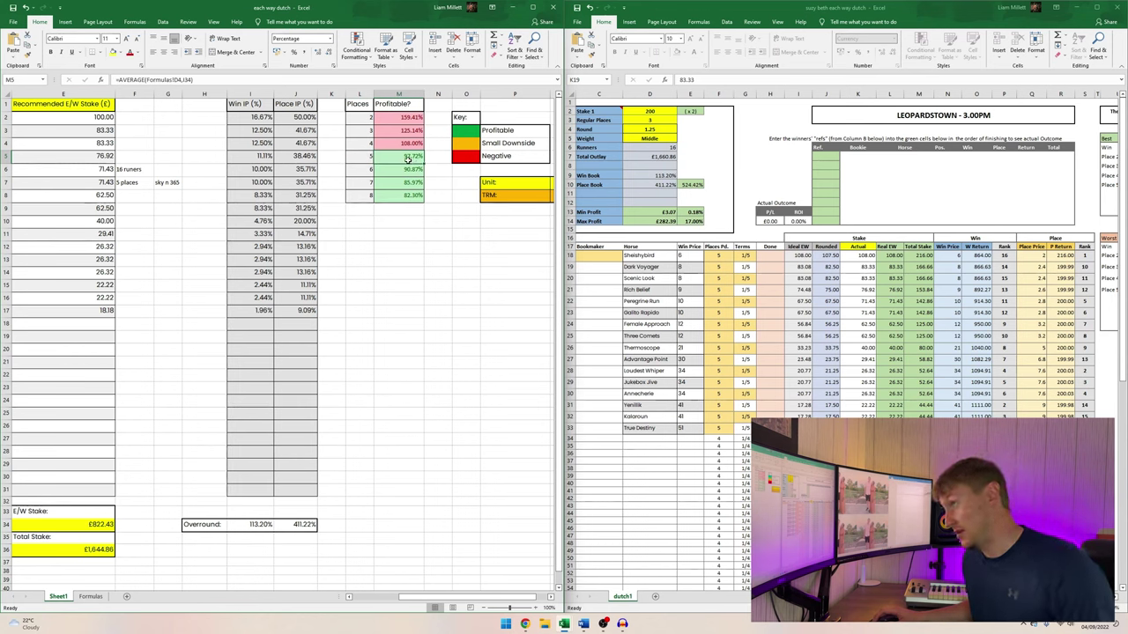
click(419, 144)
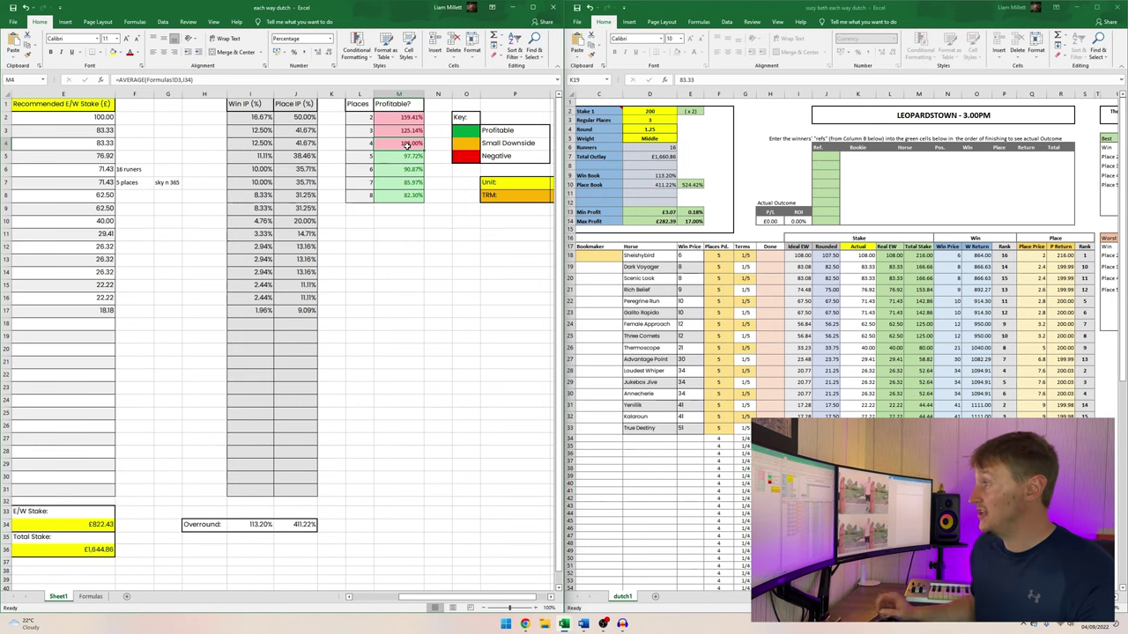
click(413, 157)
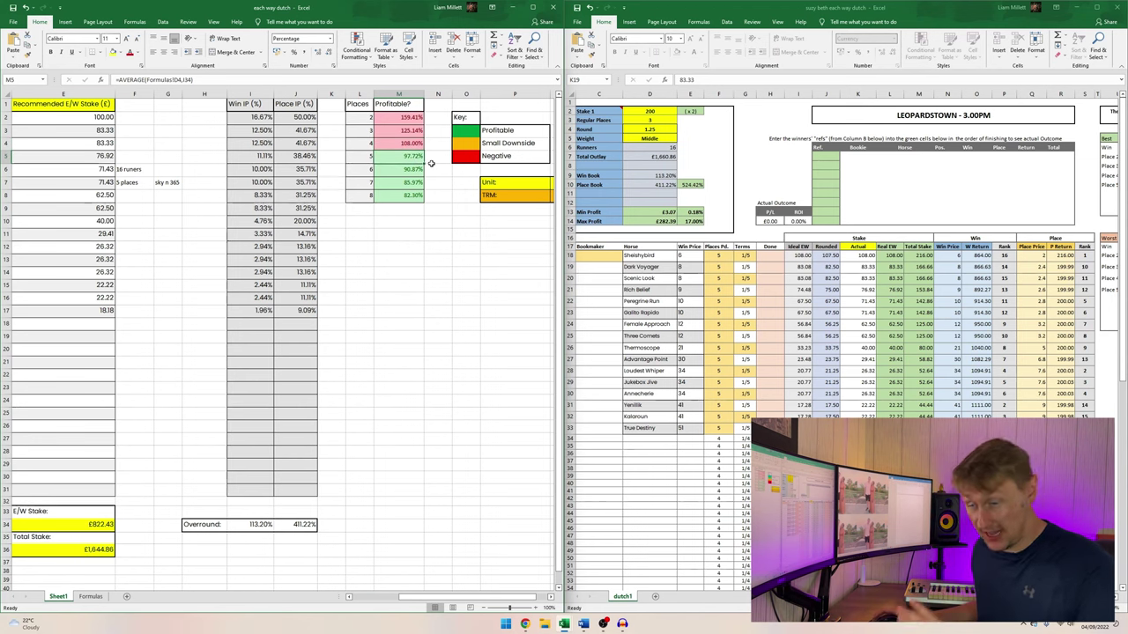
click(413, 143)
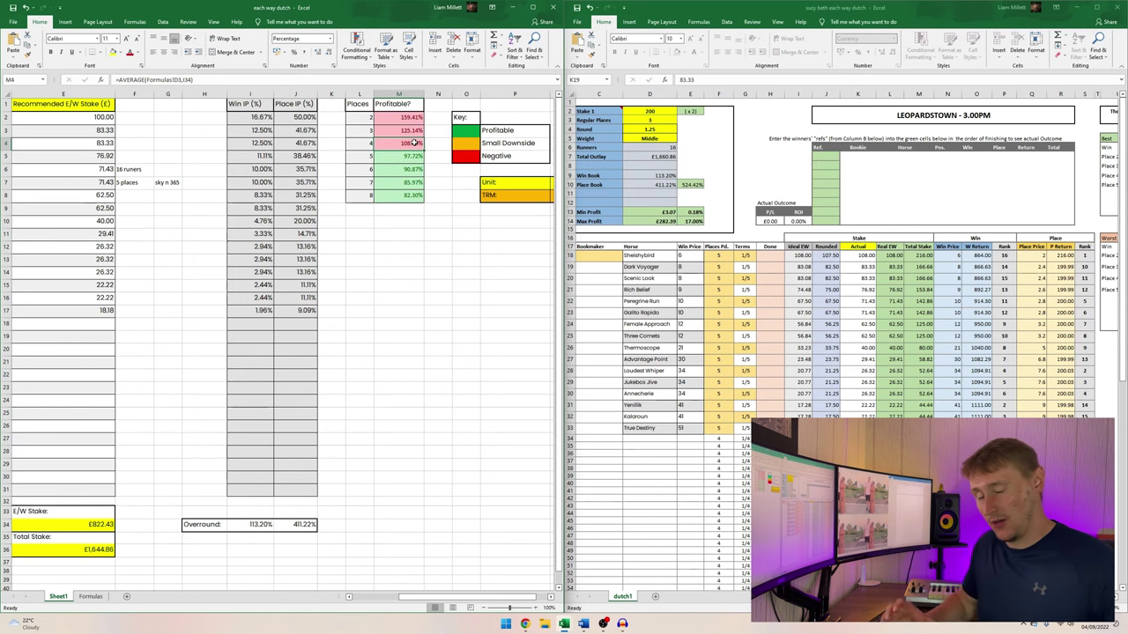
click(413, 156)
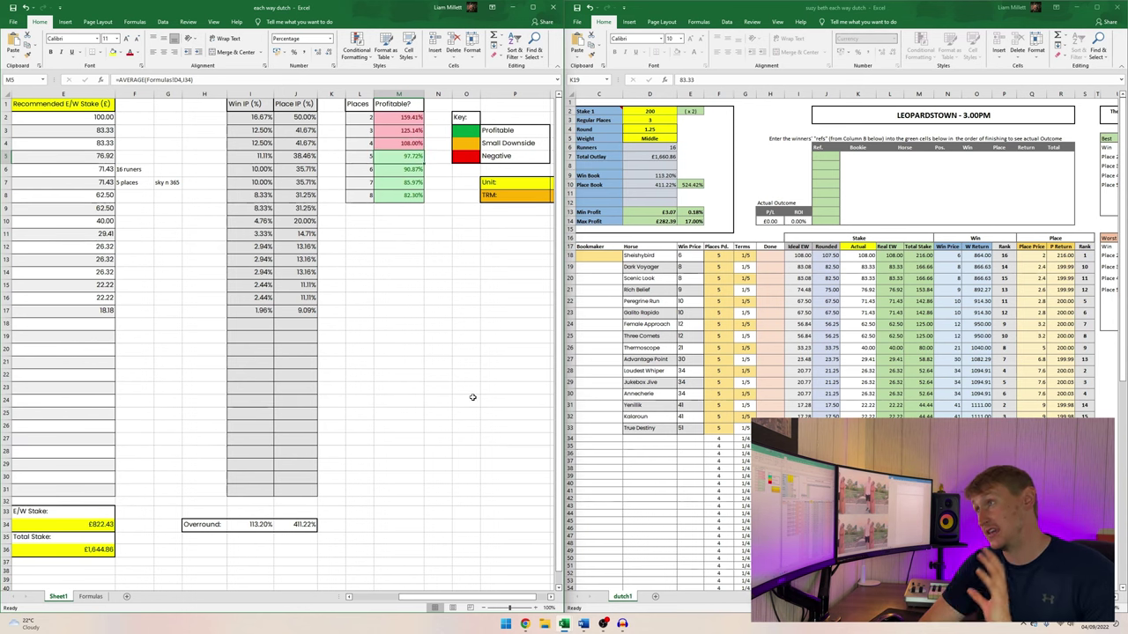